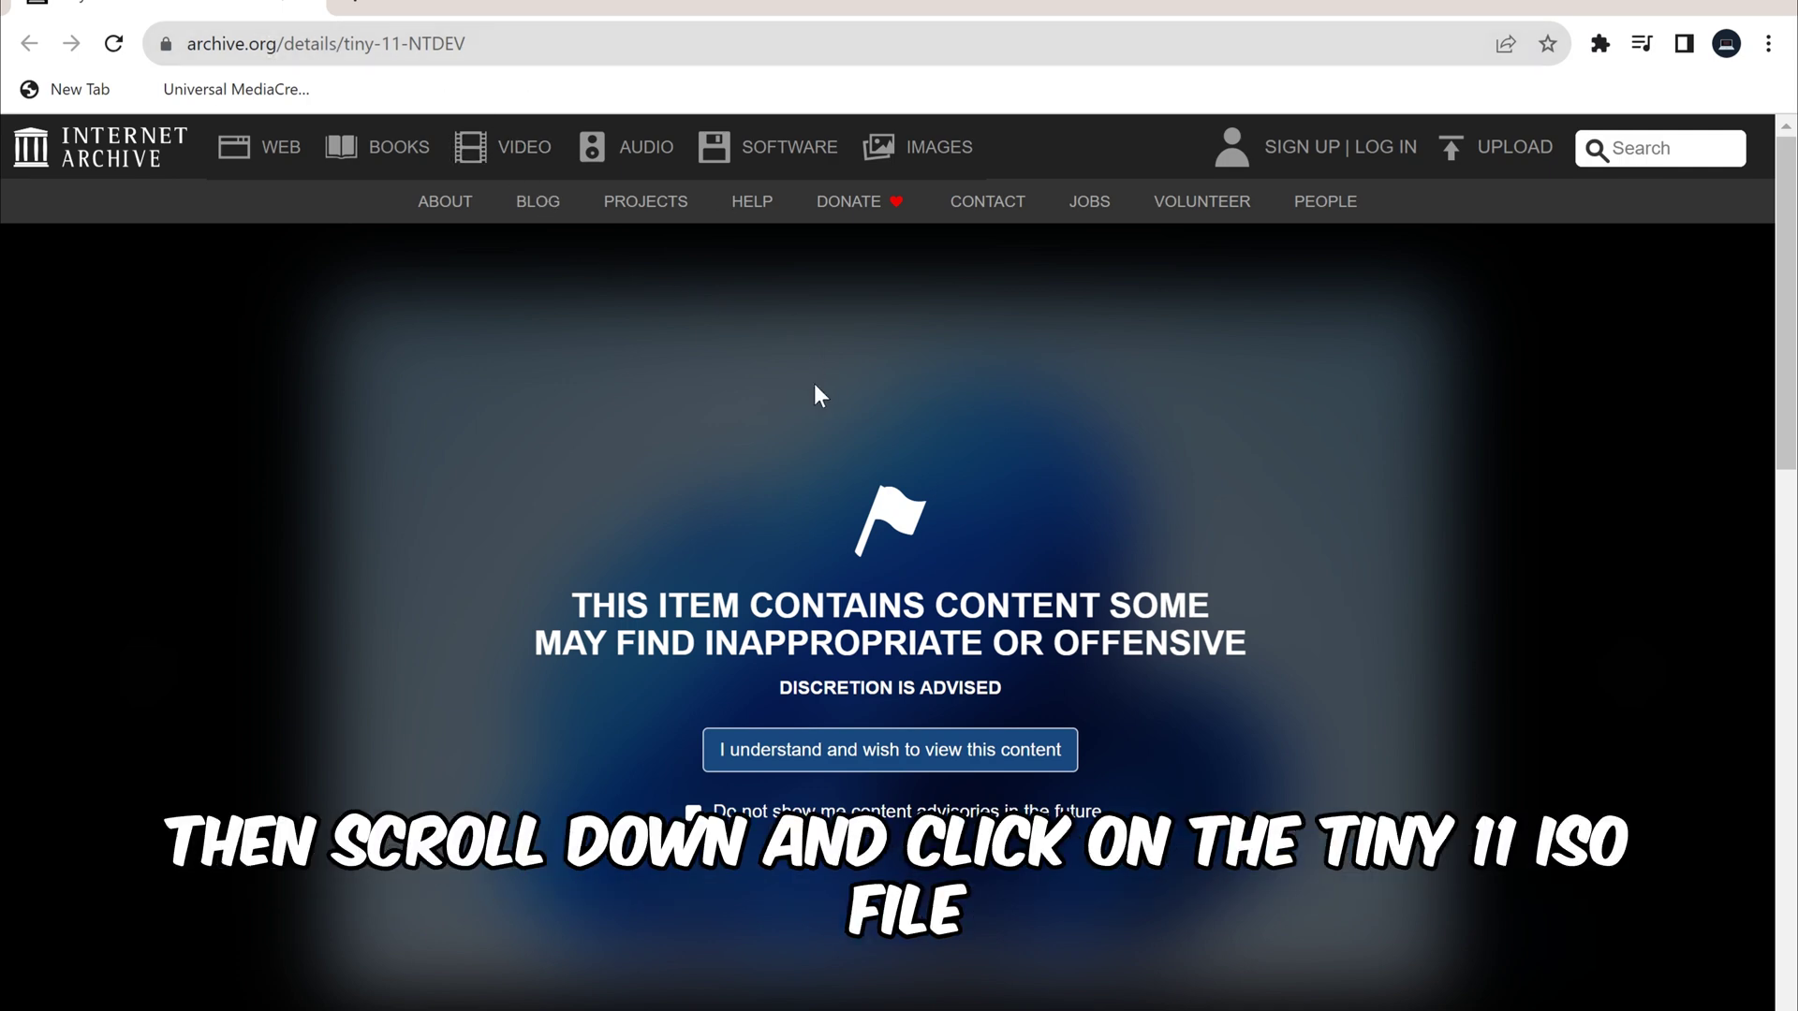
# Download the 3.6 GB Tiny11 22H2 Beta2 (no sysreq) ISO from the ISO IMAGE download options
pyautogui.scroll(-8, 816, 400)
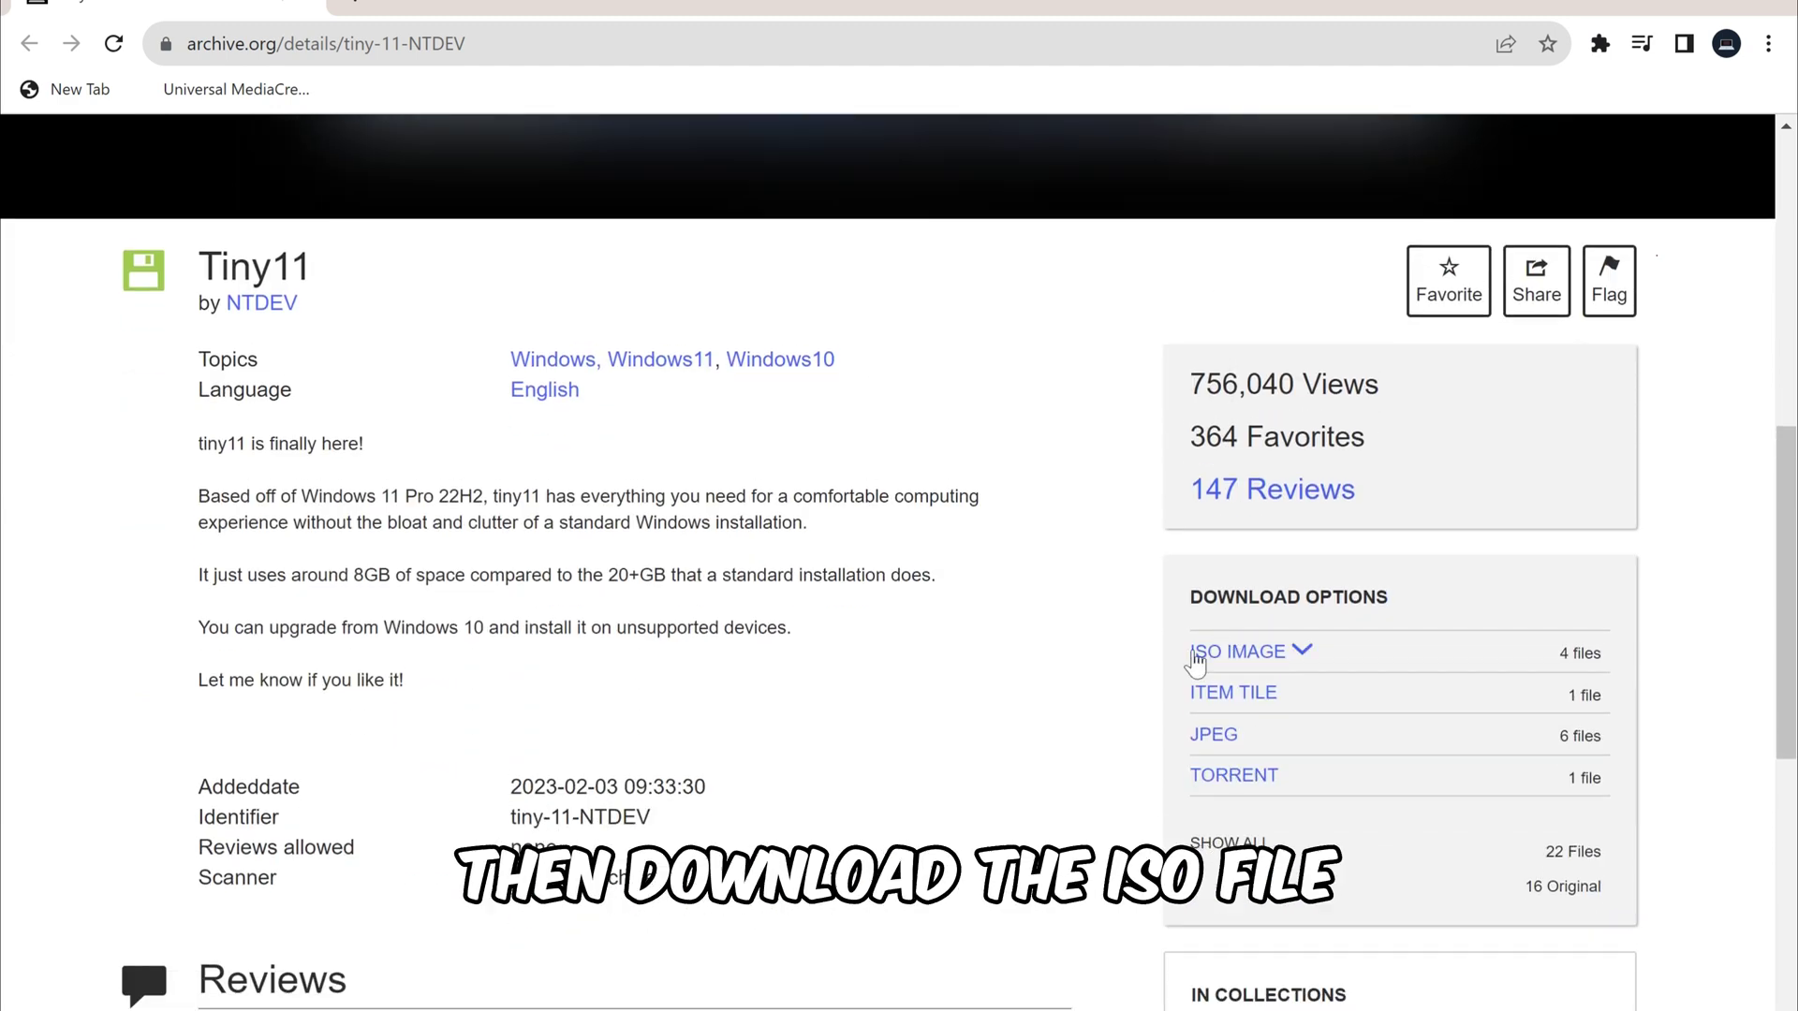
pyautogui.click(1299, 656)
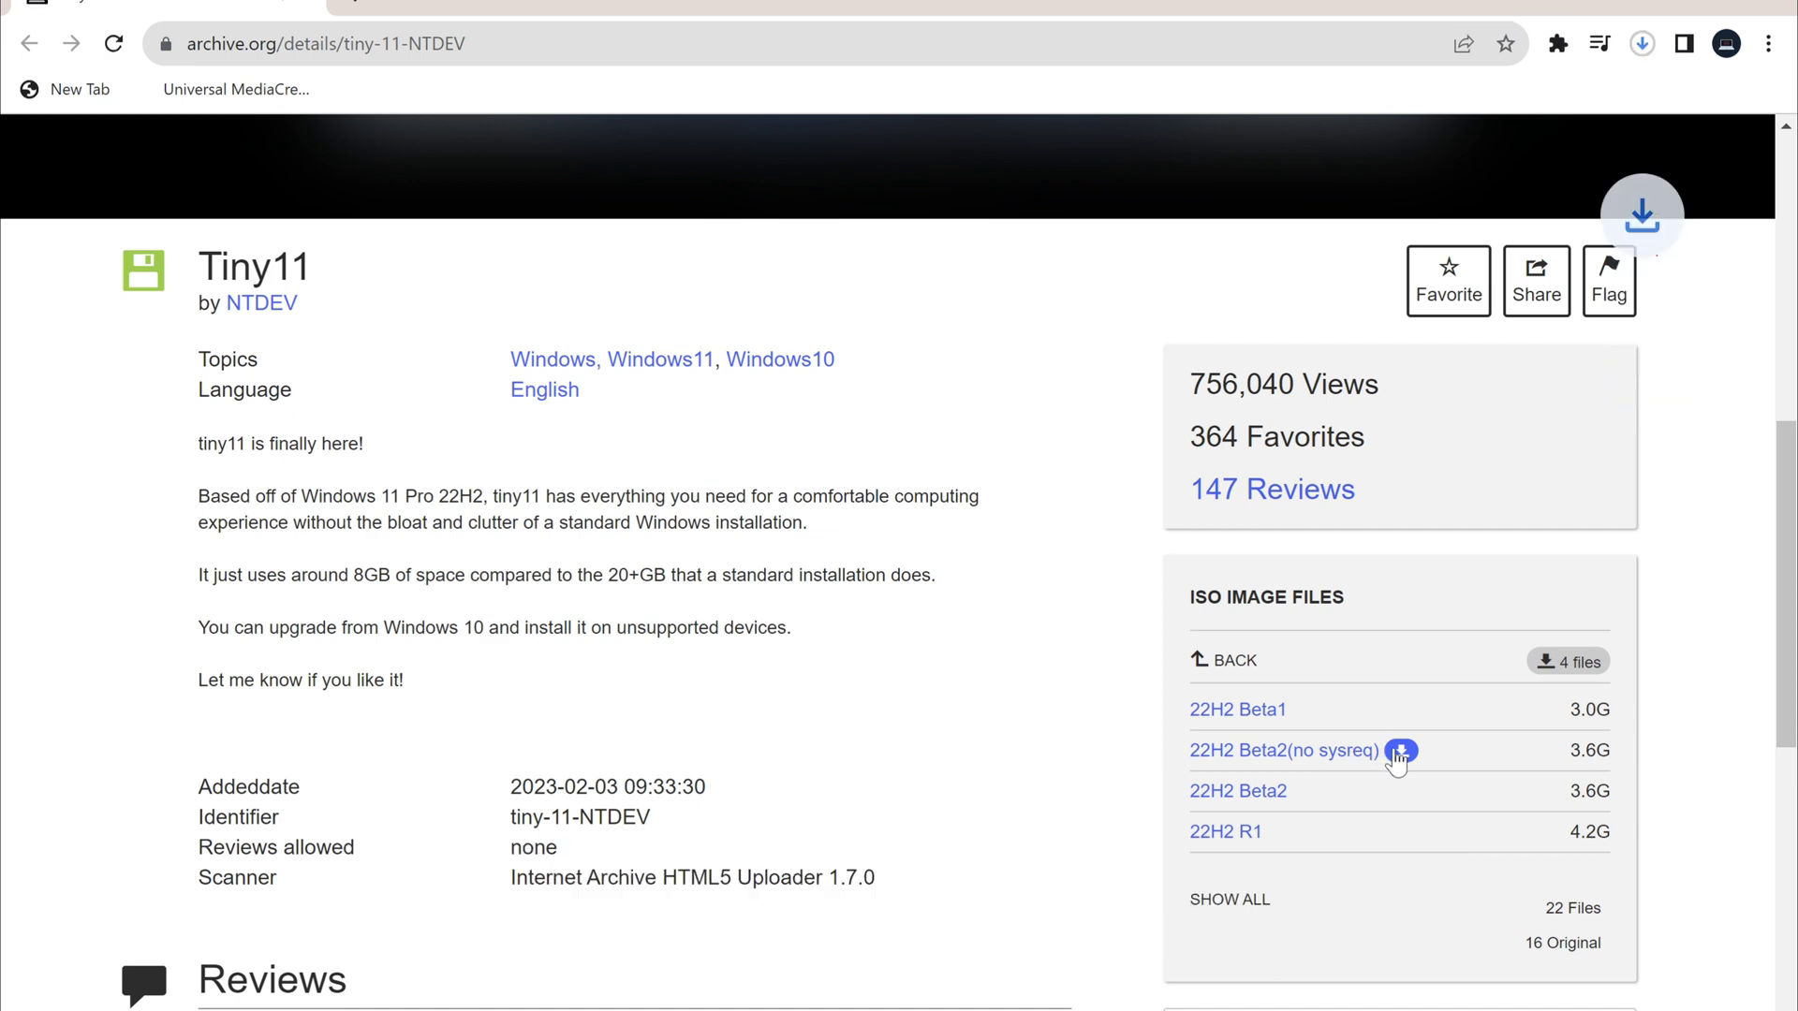
pyautogui.click(1644, 47)
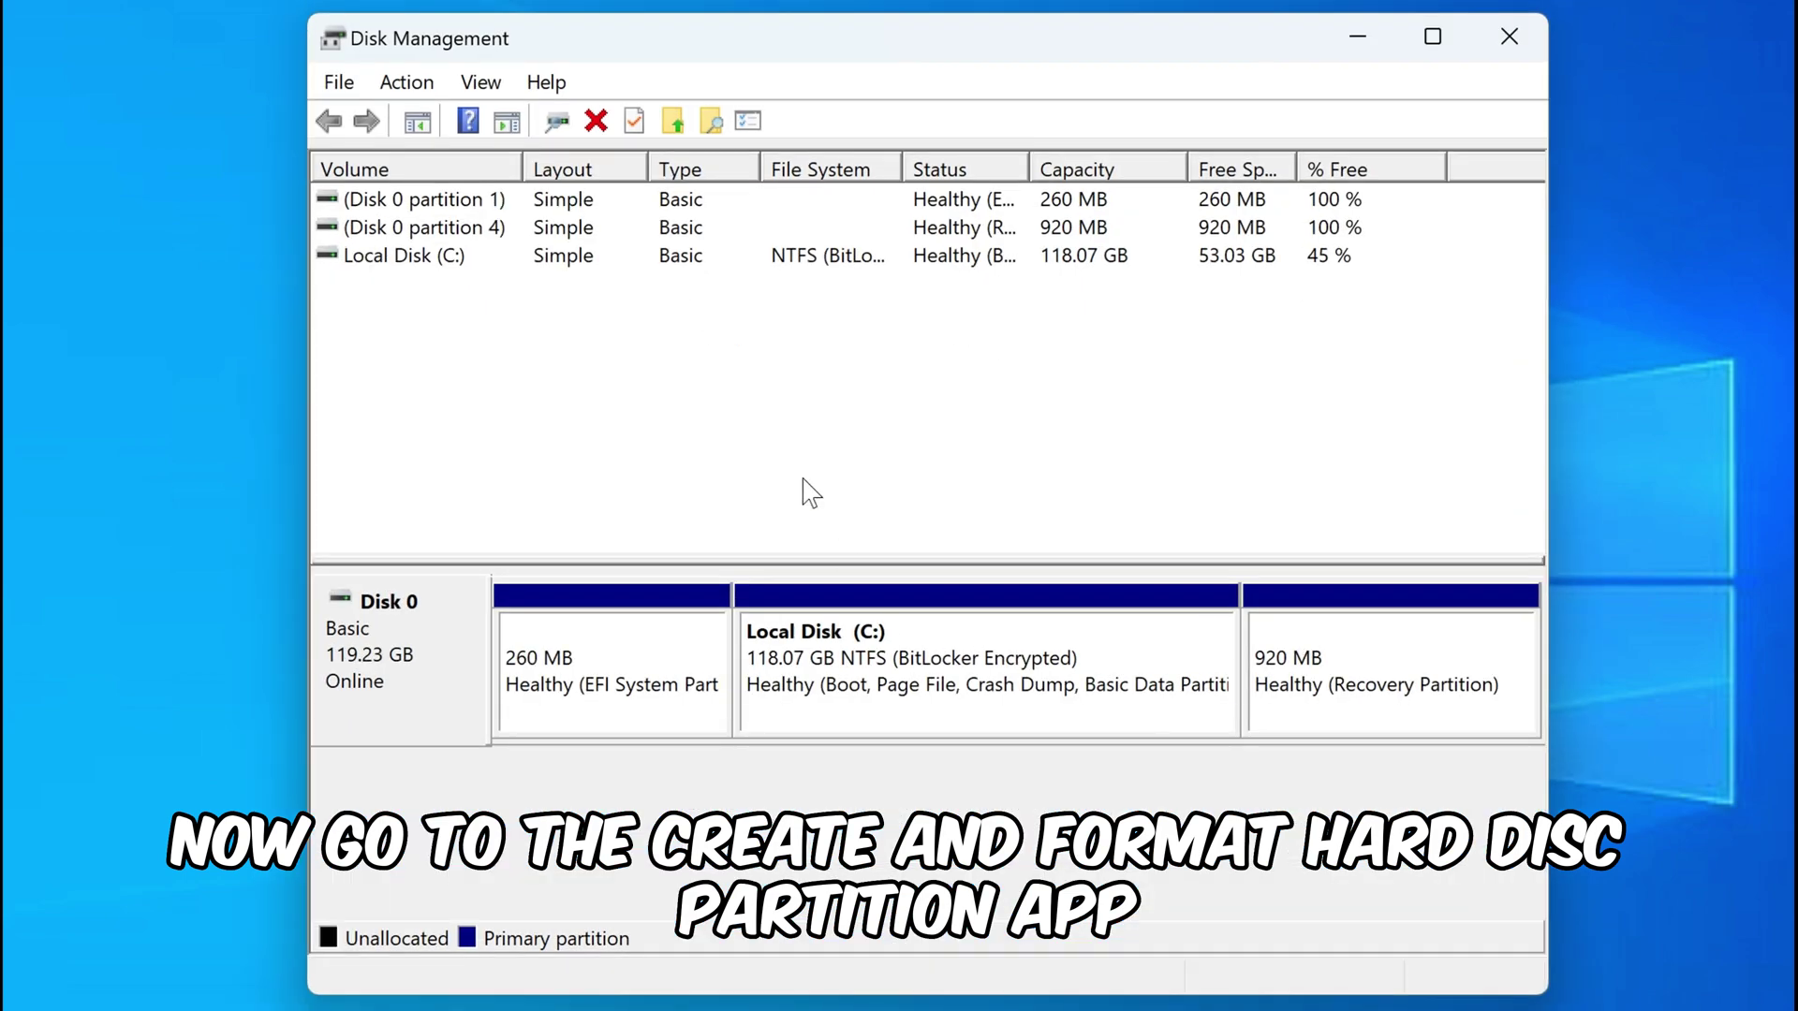
# Shrink Local Disk (C:) by 10000 MB to 108.31 GB, freeing 9.77 GB unallocated
pyautogui.rightClick(897, 660)
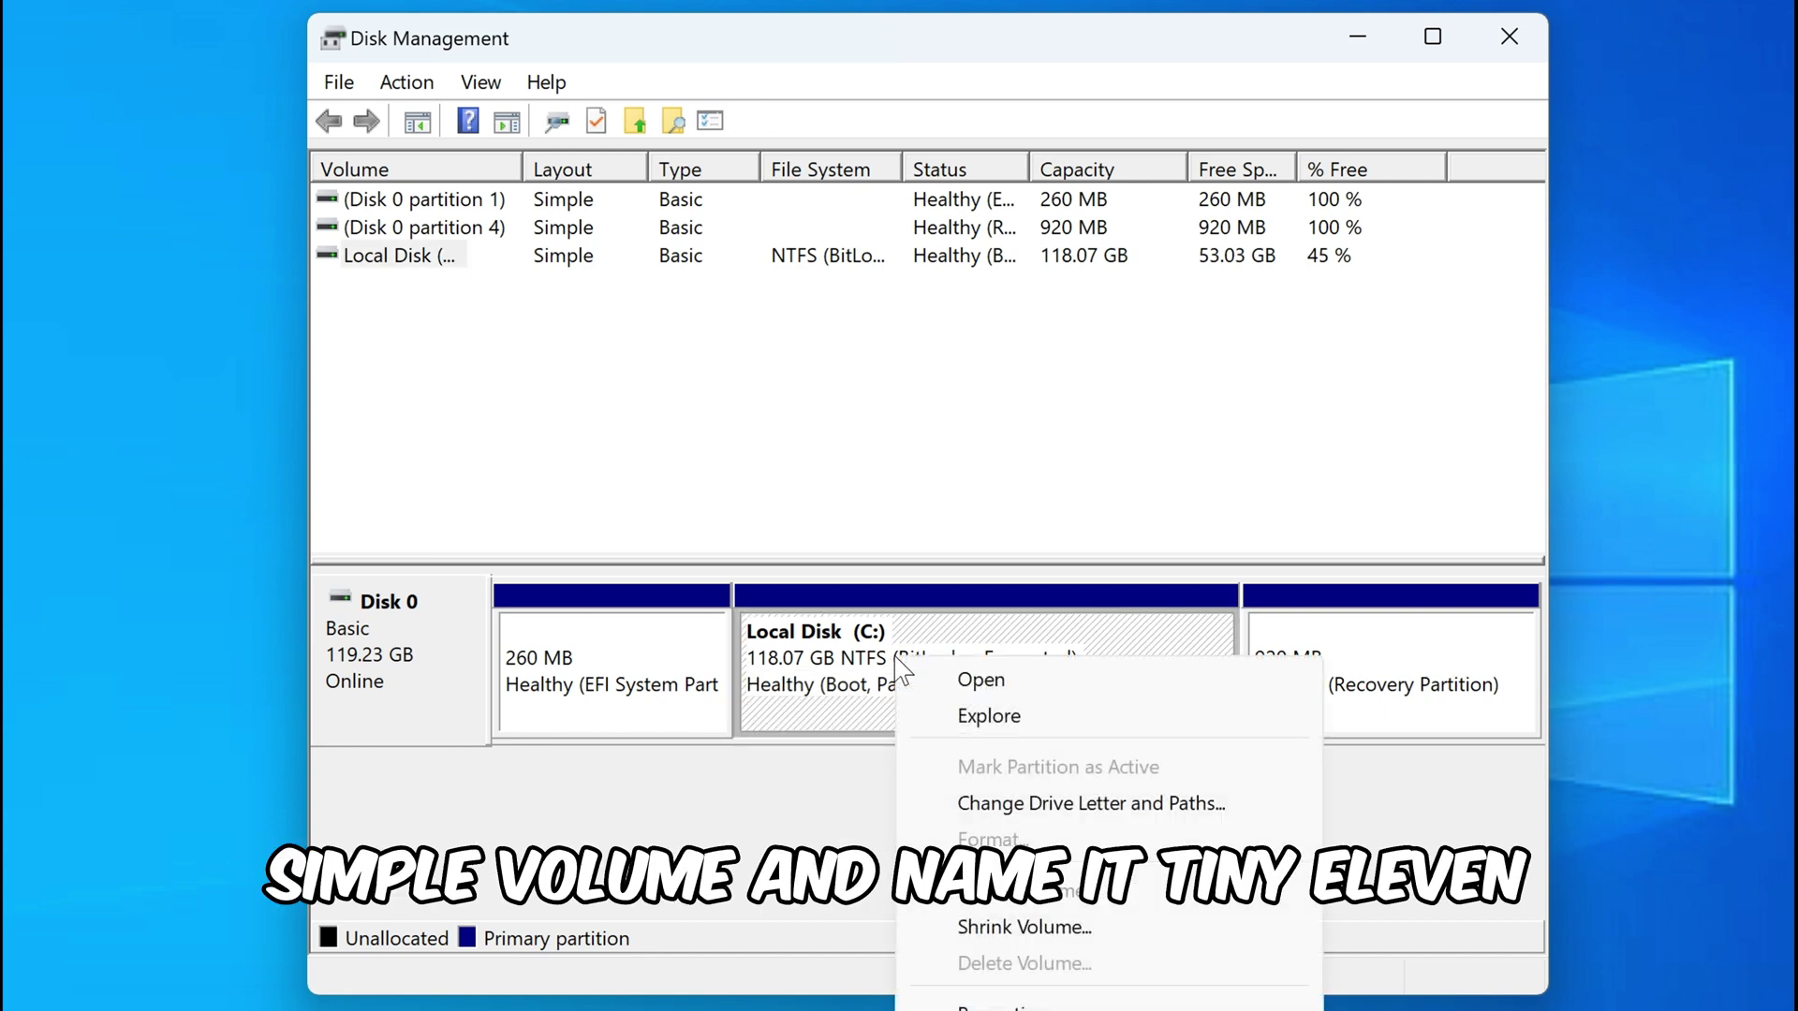
pyautogui.click(1027, 929)
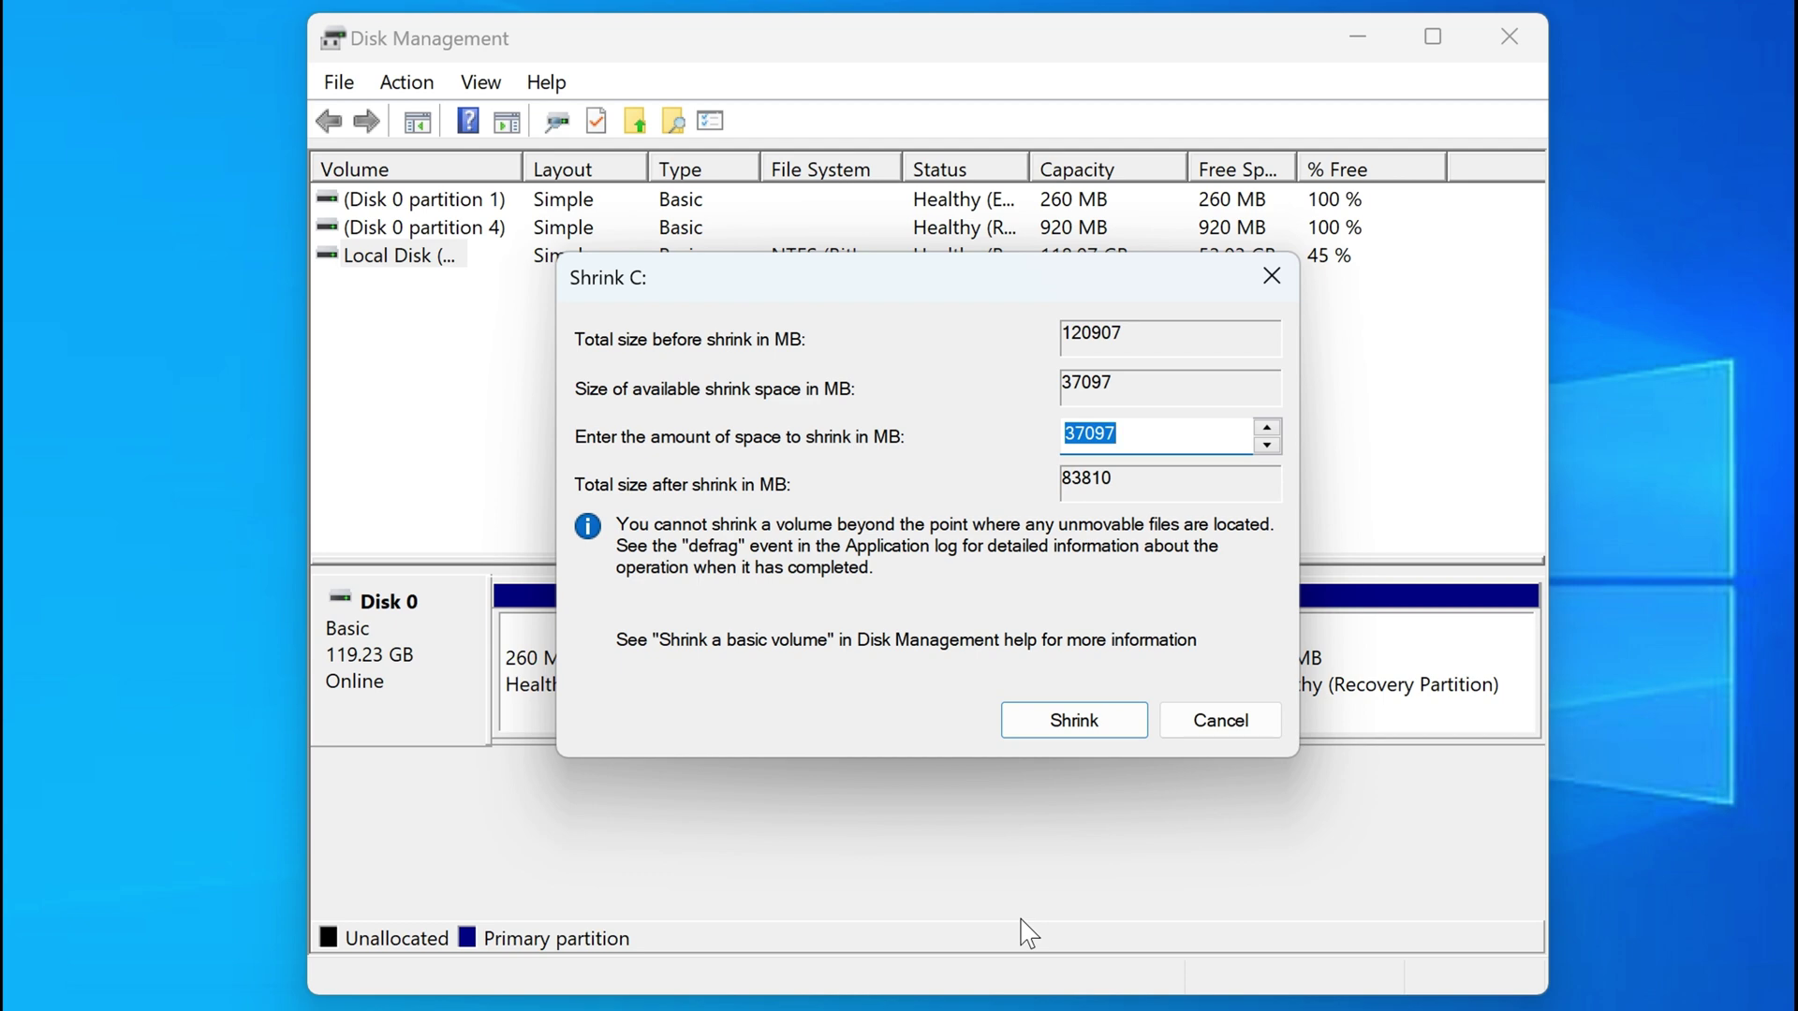
pyautogui.write('10000')
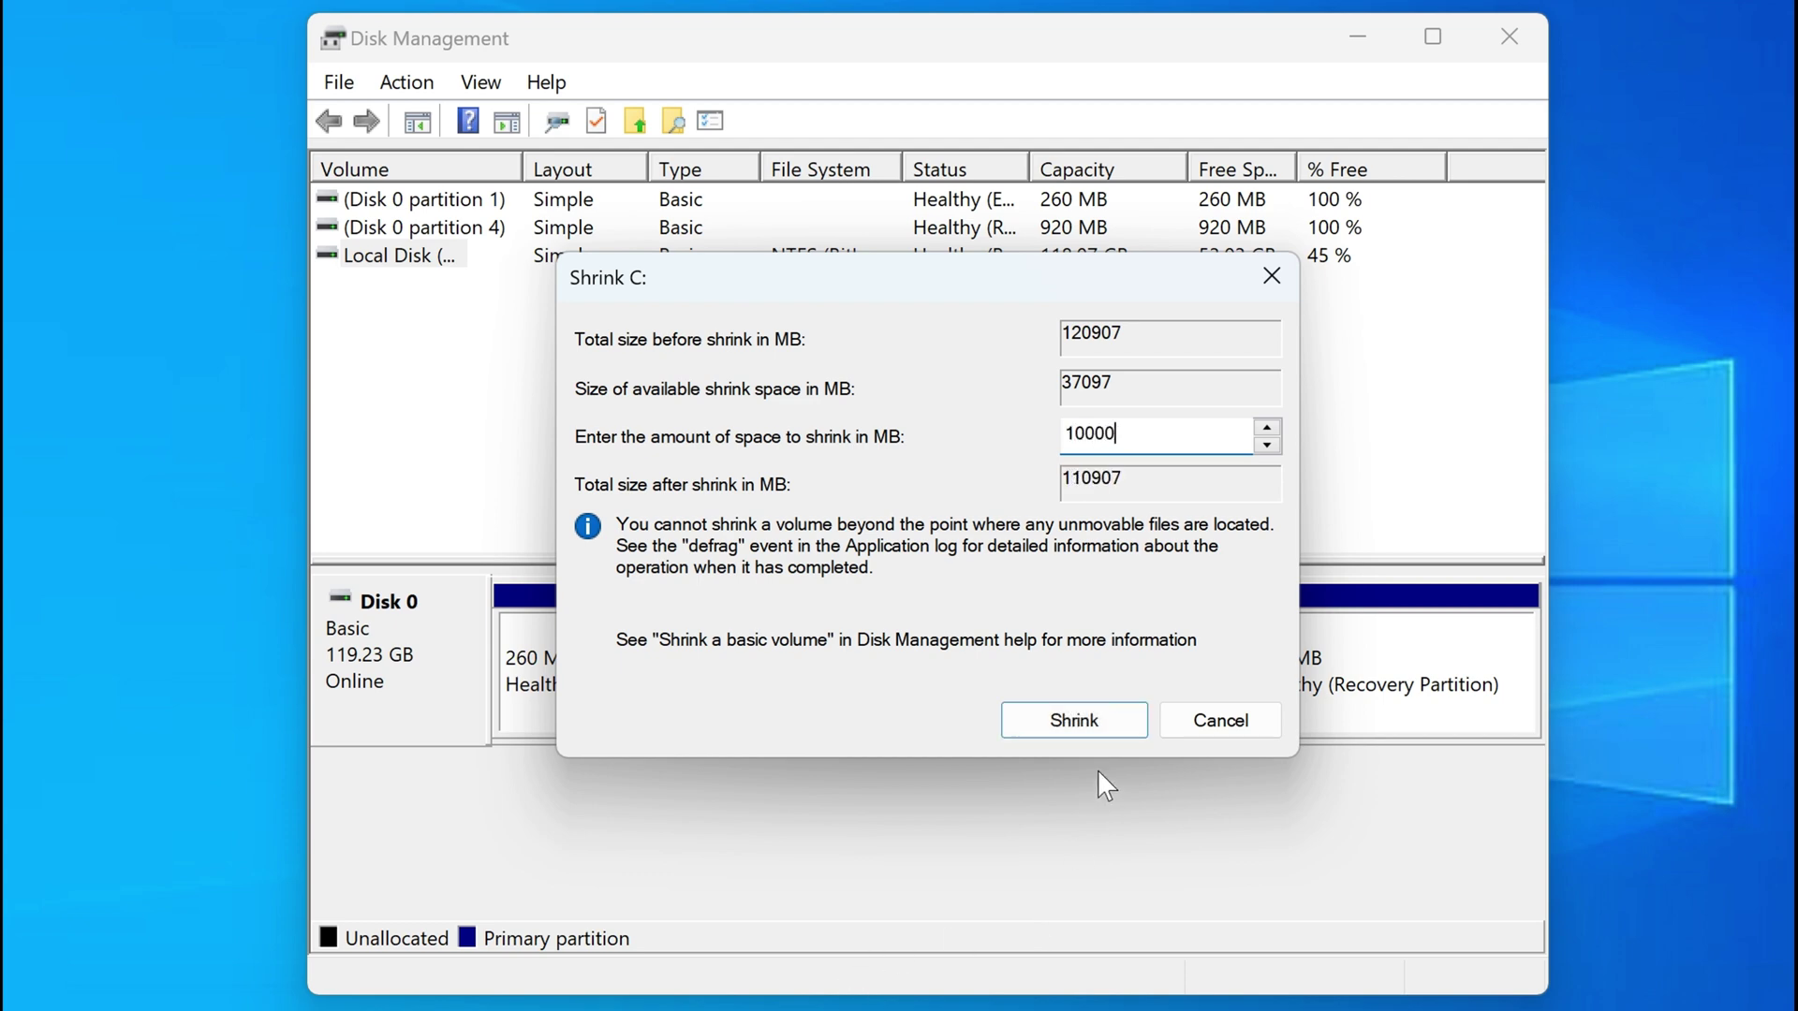
pyautogui.click(1073, 723)
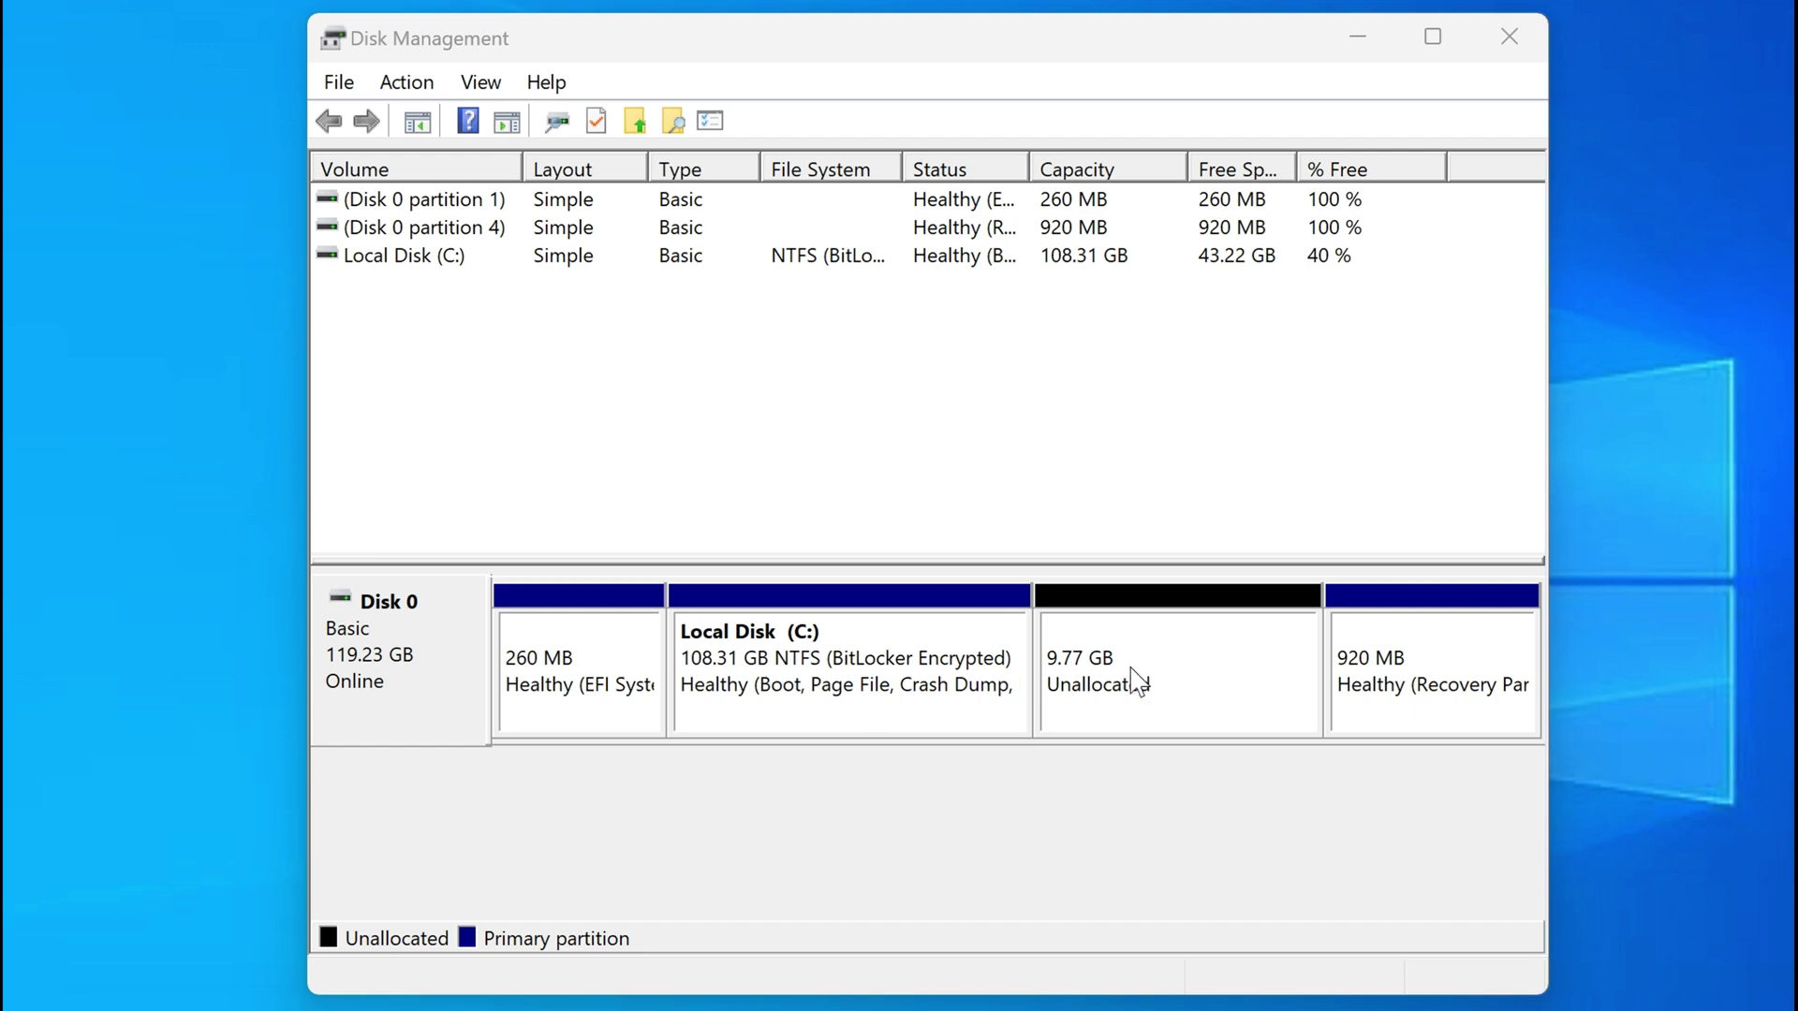
# Create a simple volume from the unallocated space: full 9999 MB, drive letter D, NTFS quick format
pyautogui.rightClick(1136, 679)
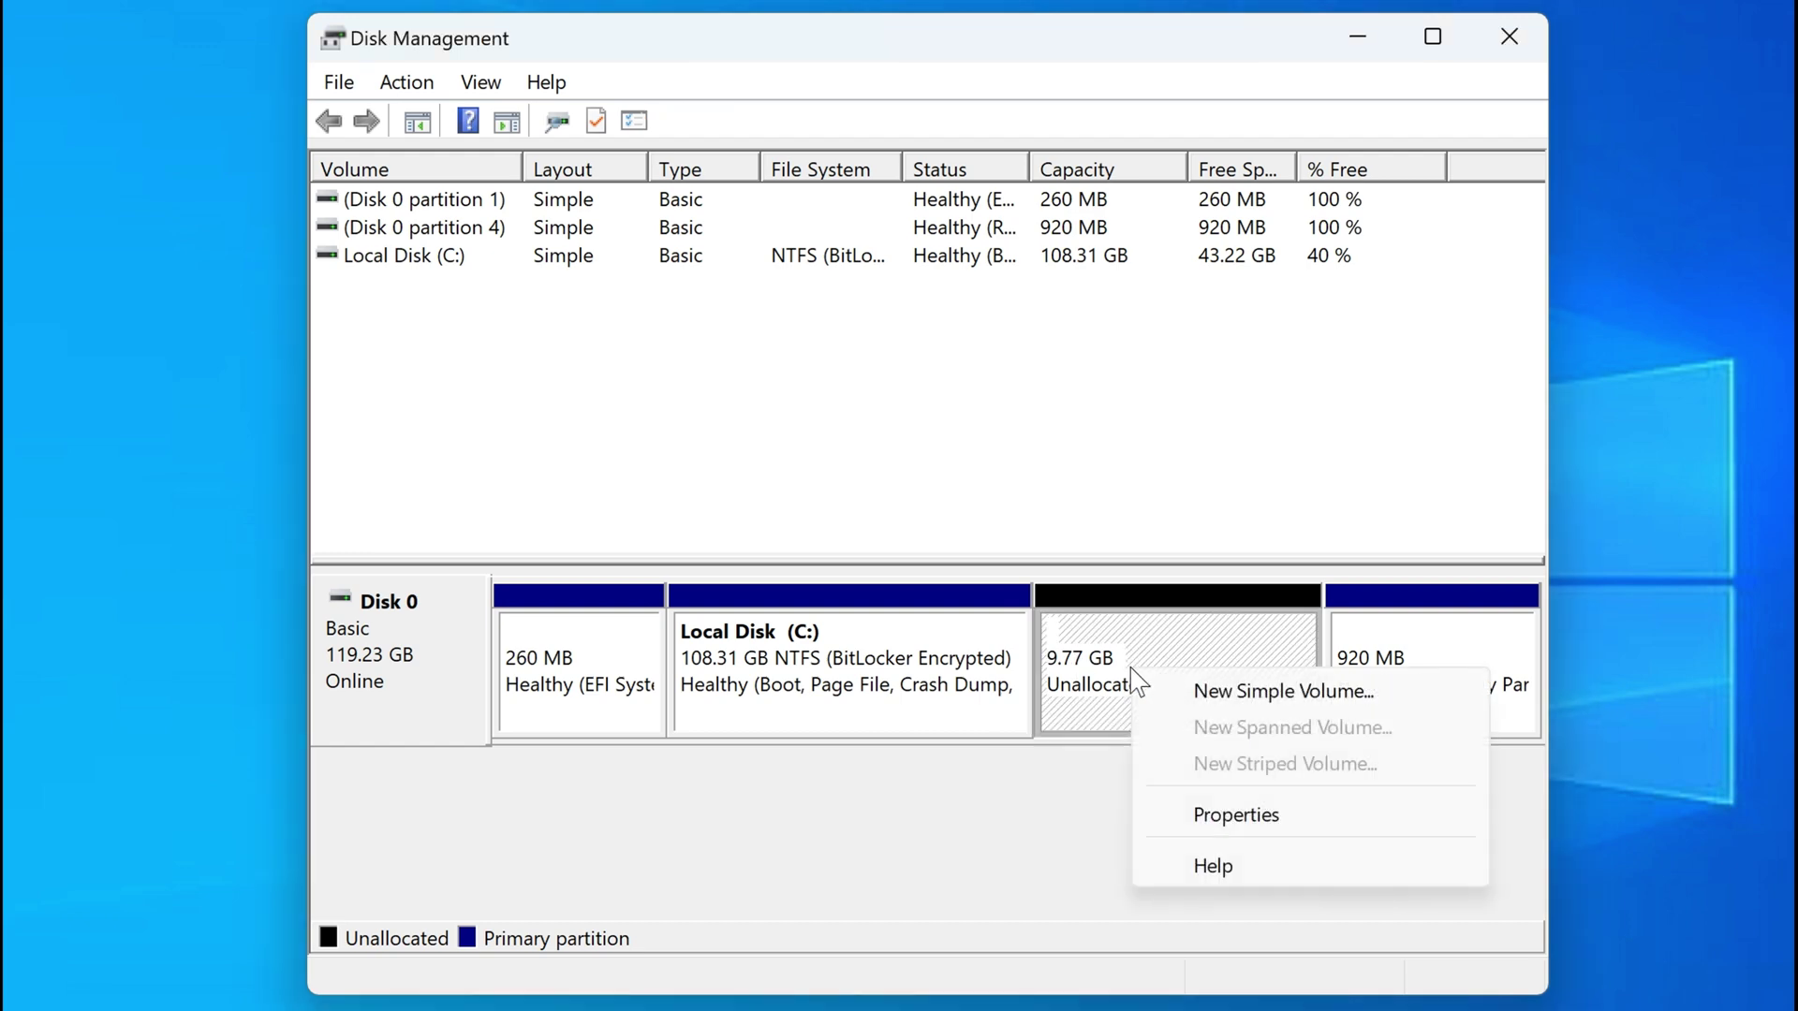
pyautogui.click(1244, 692)
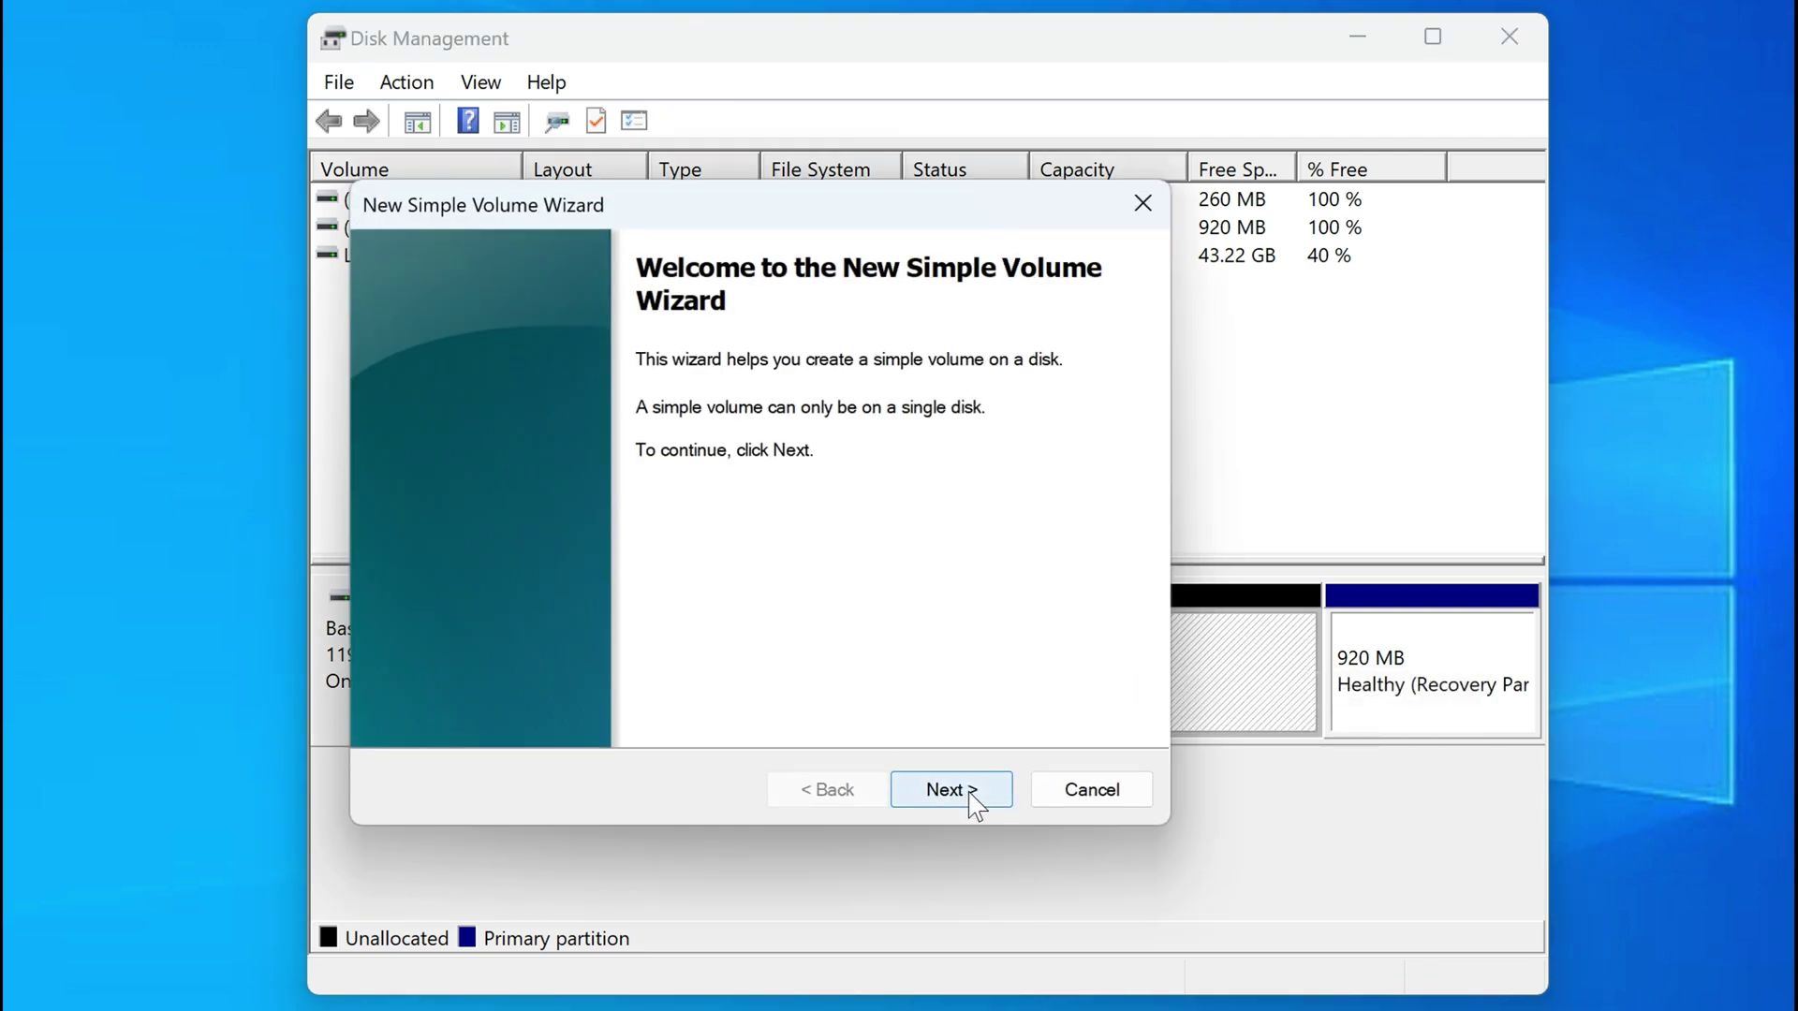
pyautogui.click(970, 795)
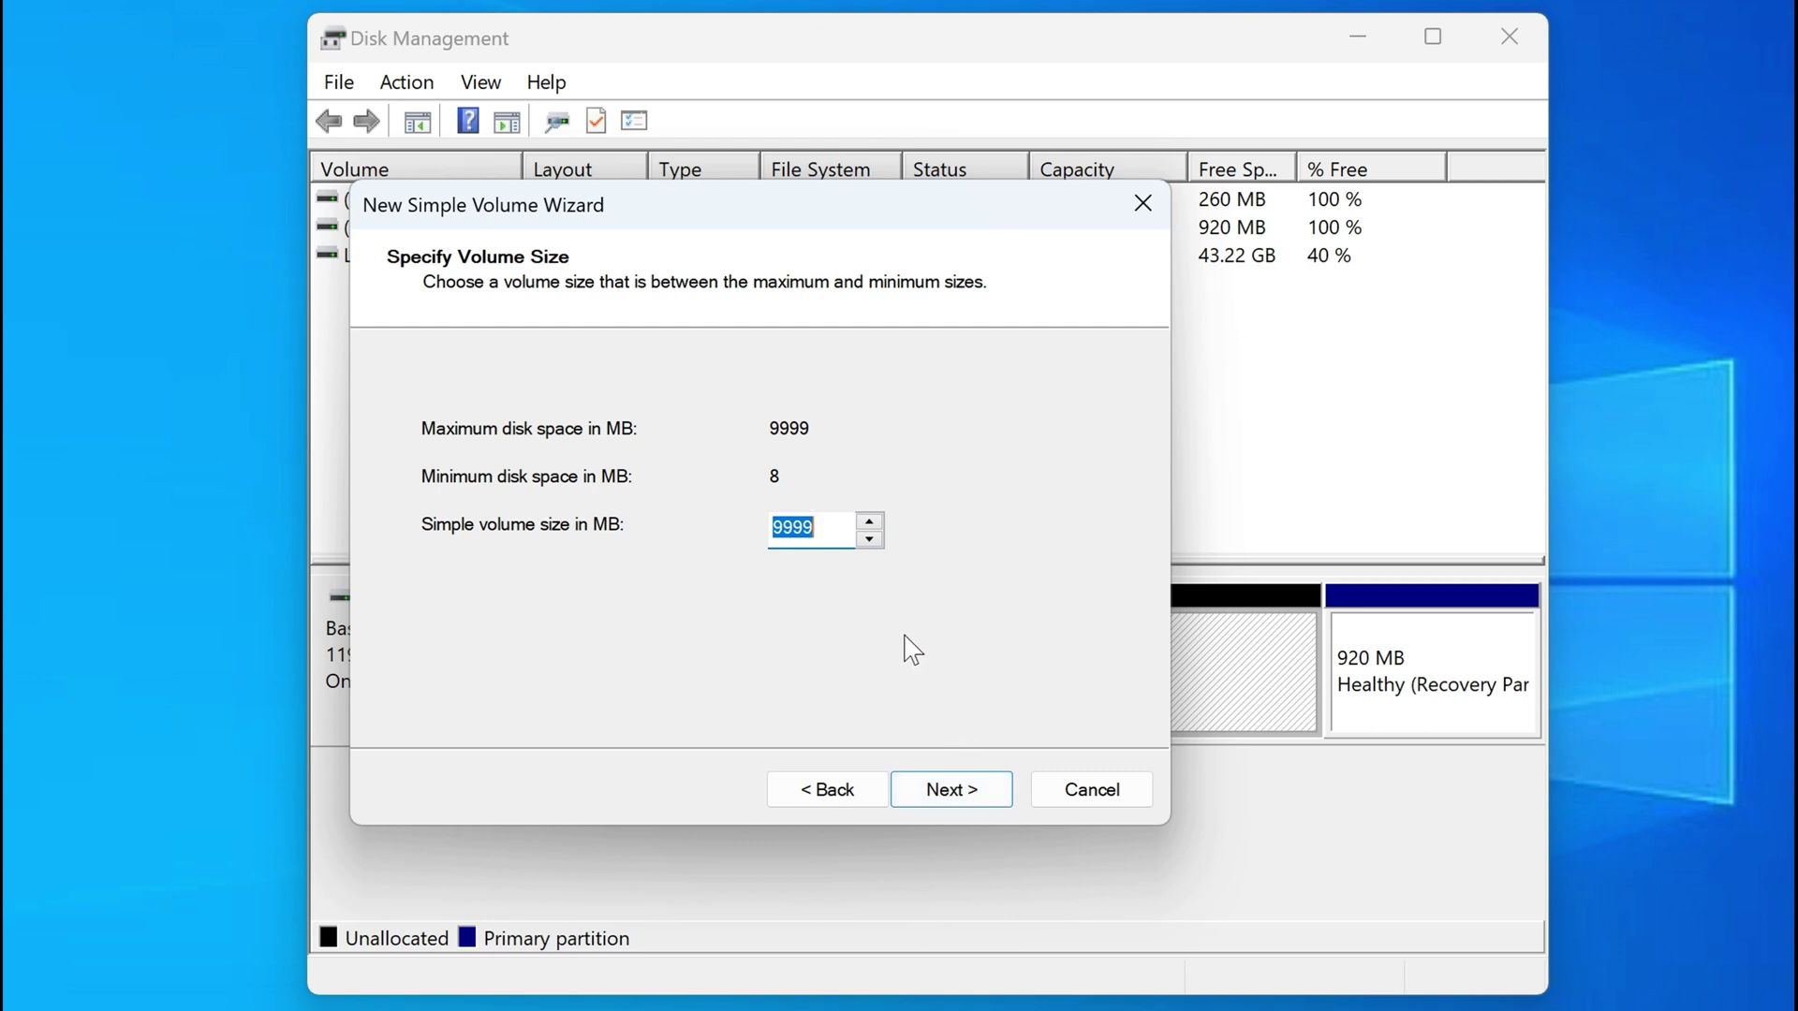
pyautogui.click(969, 798)
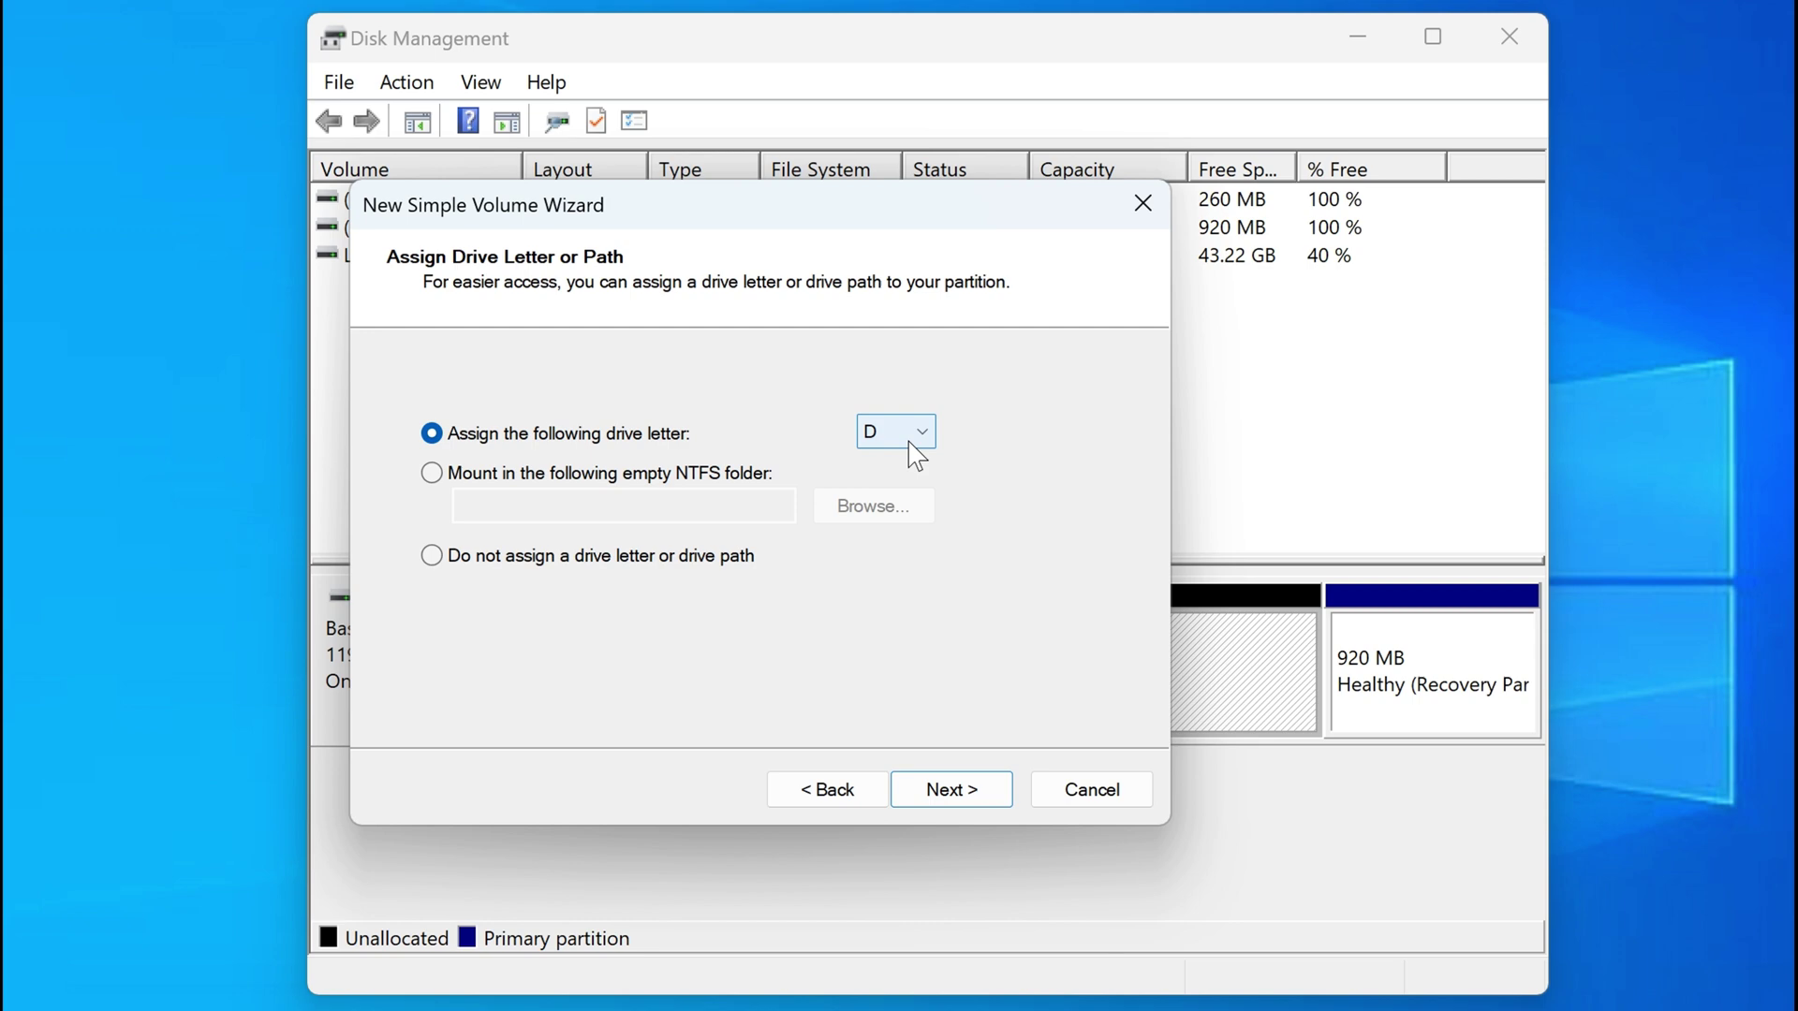
pyautogui.click(941, 791)
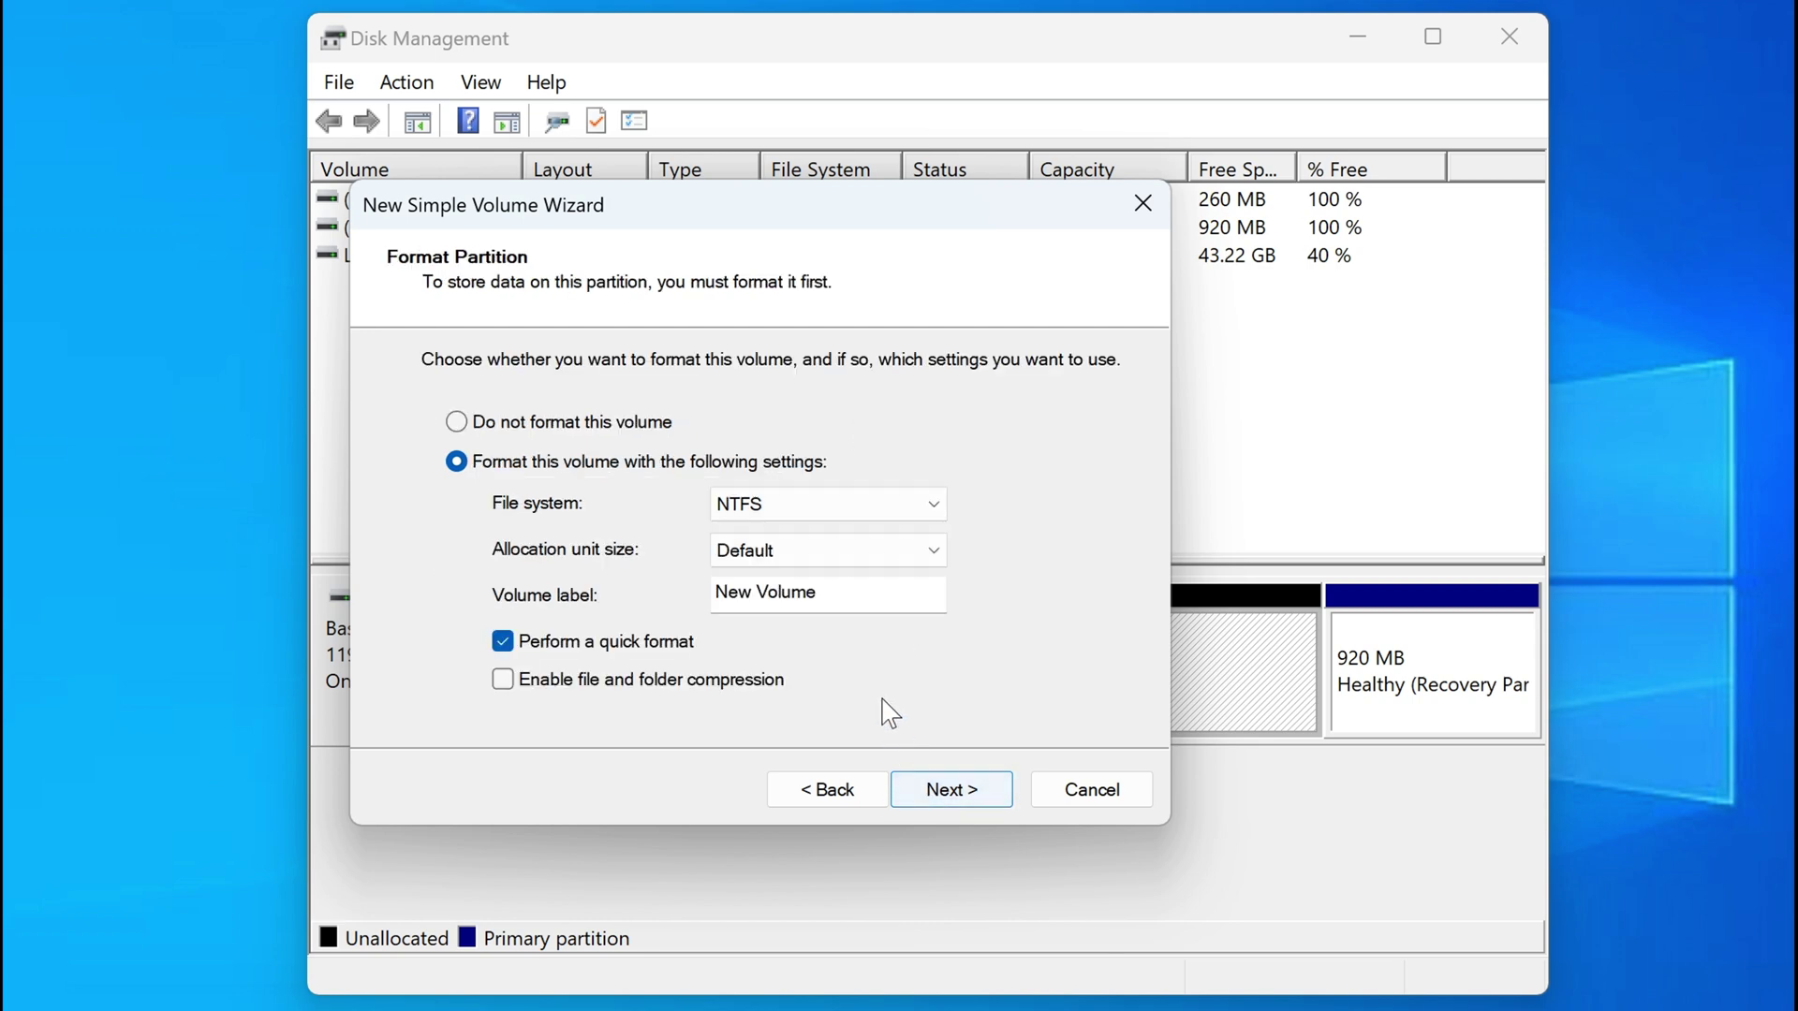
pyautogui.click(955, 791)
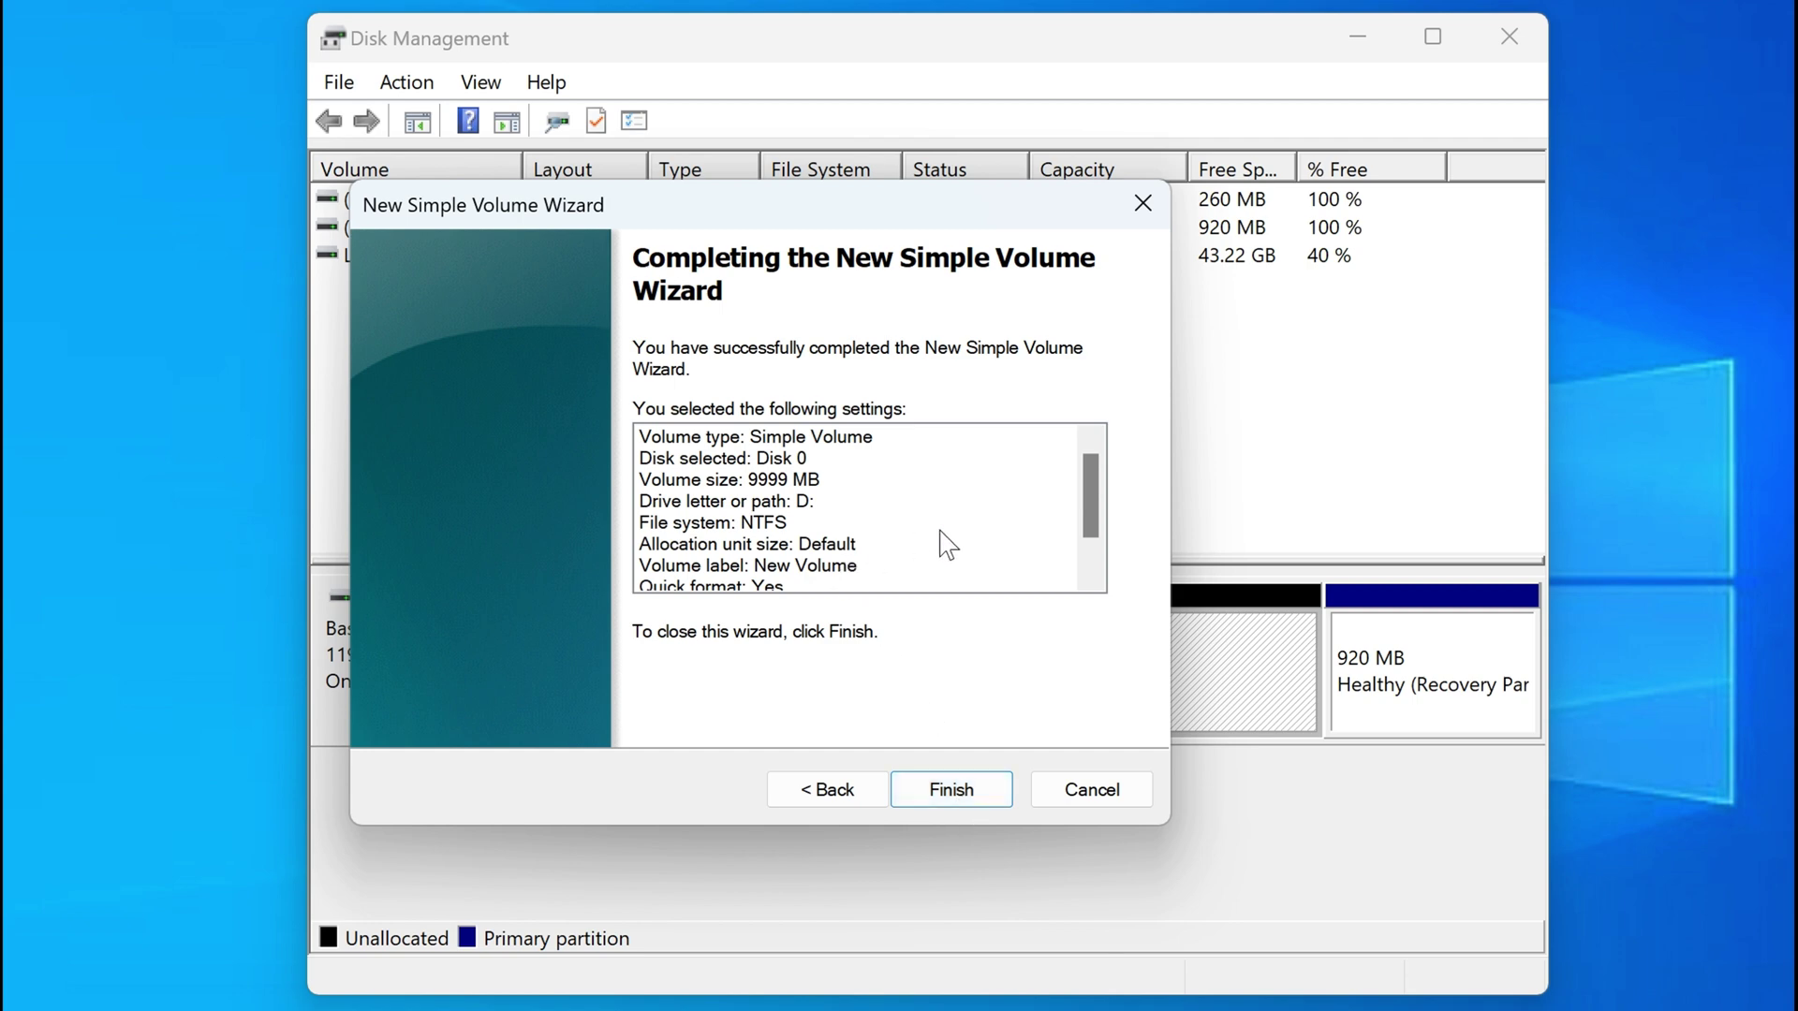
pyautogui.moveTo(1097, 527); pyautogui.dragTo(1103, 565)
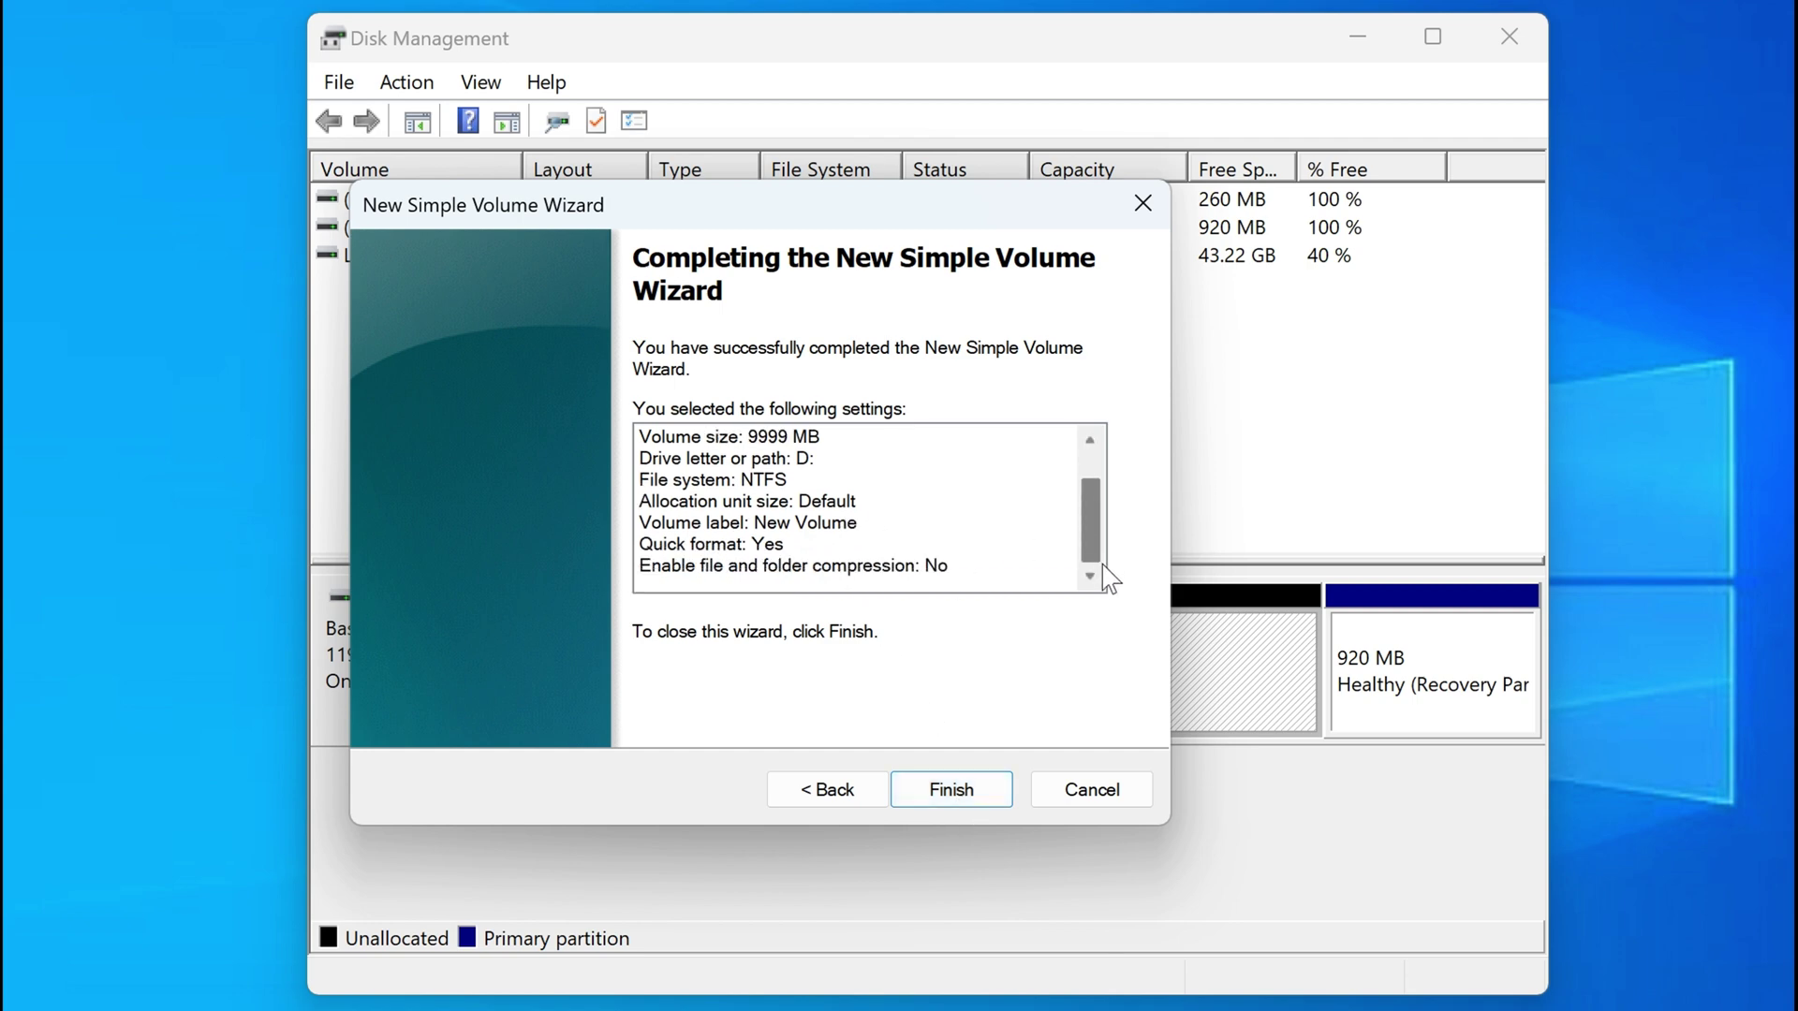
pyautogui.click(949, 791)
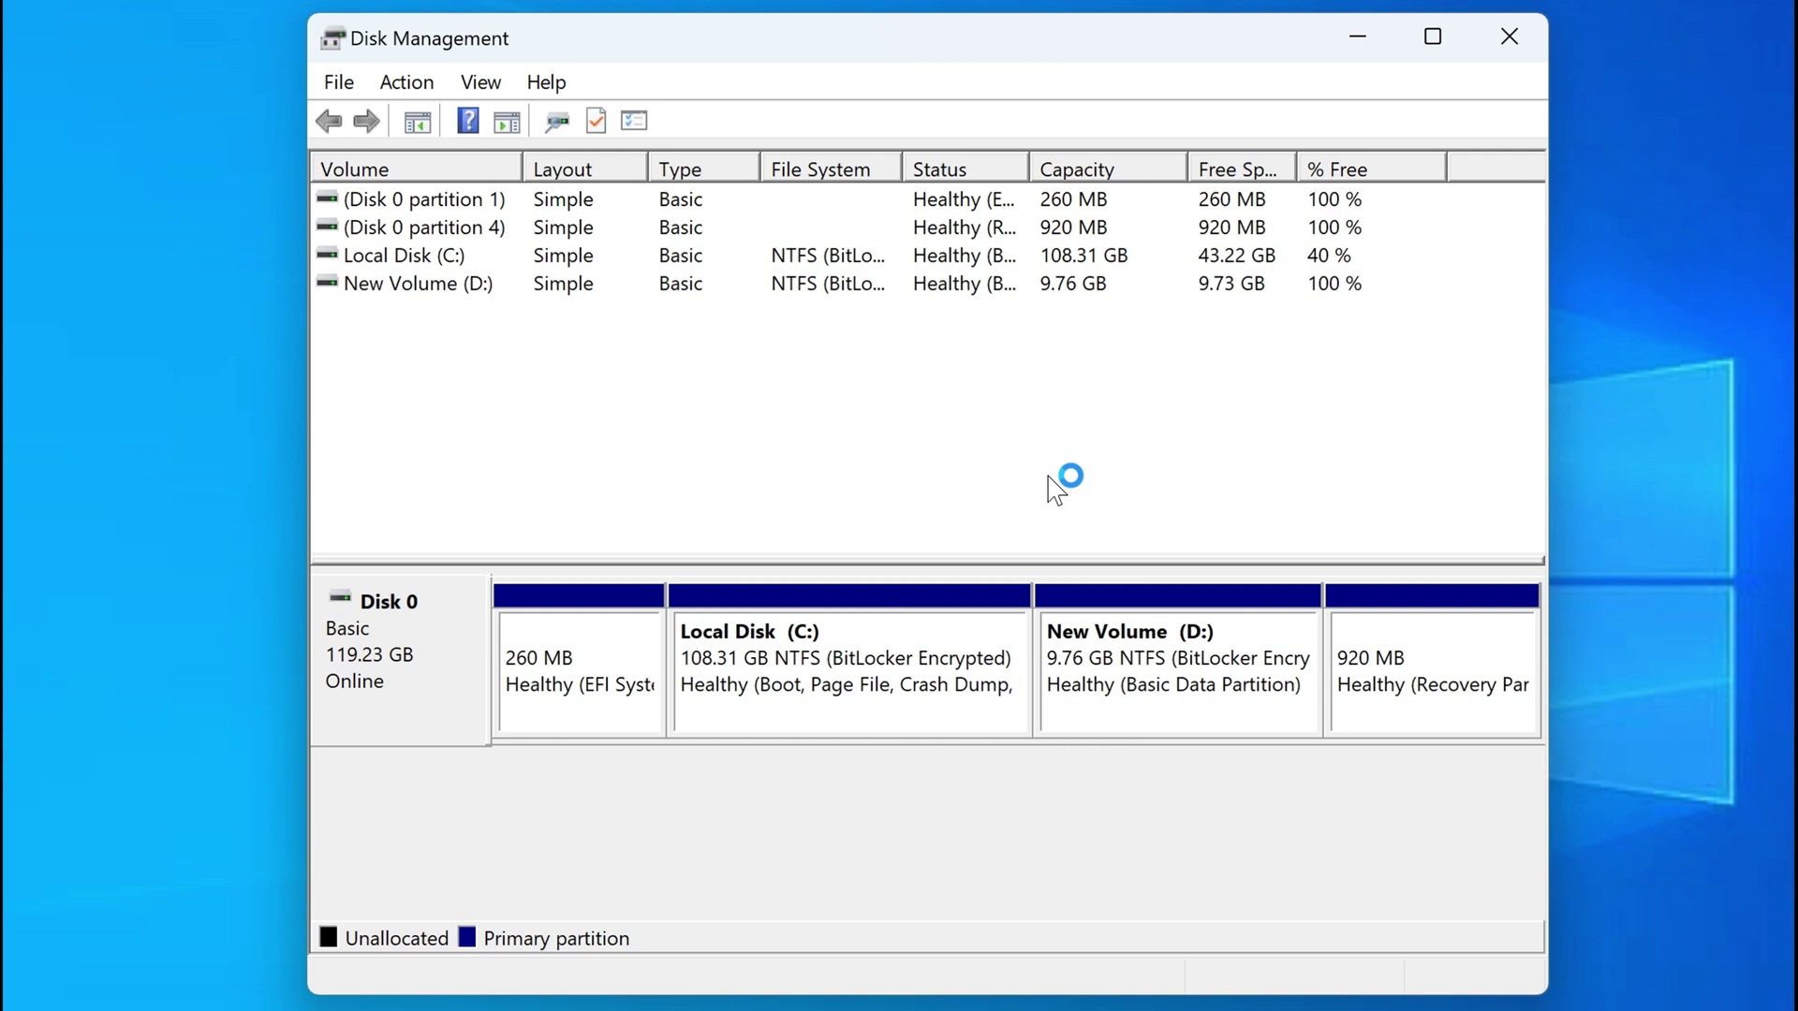
# Mount the downloaded tiny11 ISO from the Downloads folder as a drive
pyautogui.click(1363, 37)
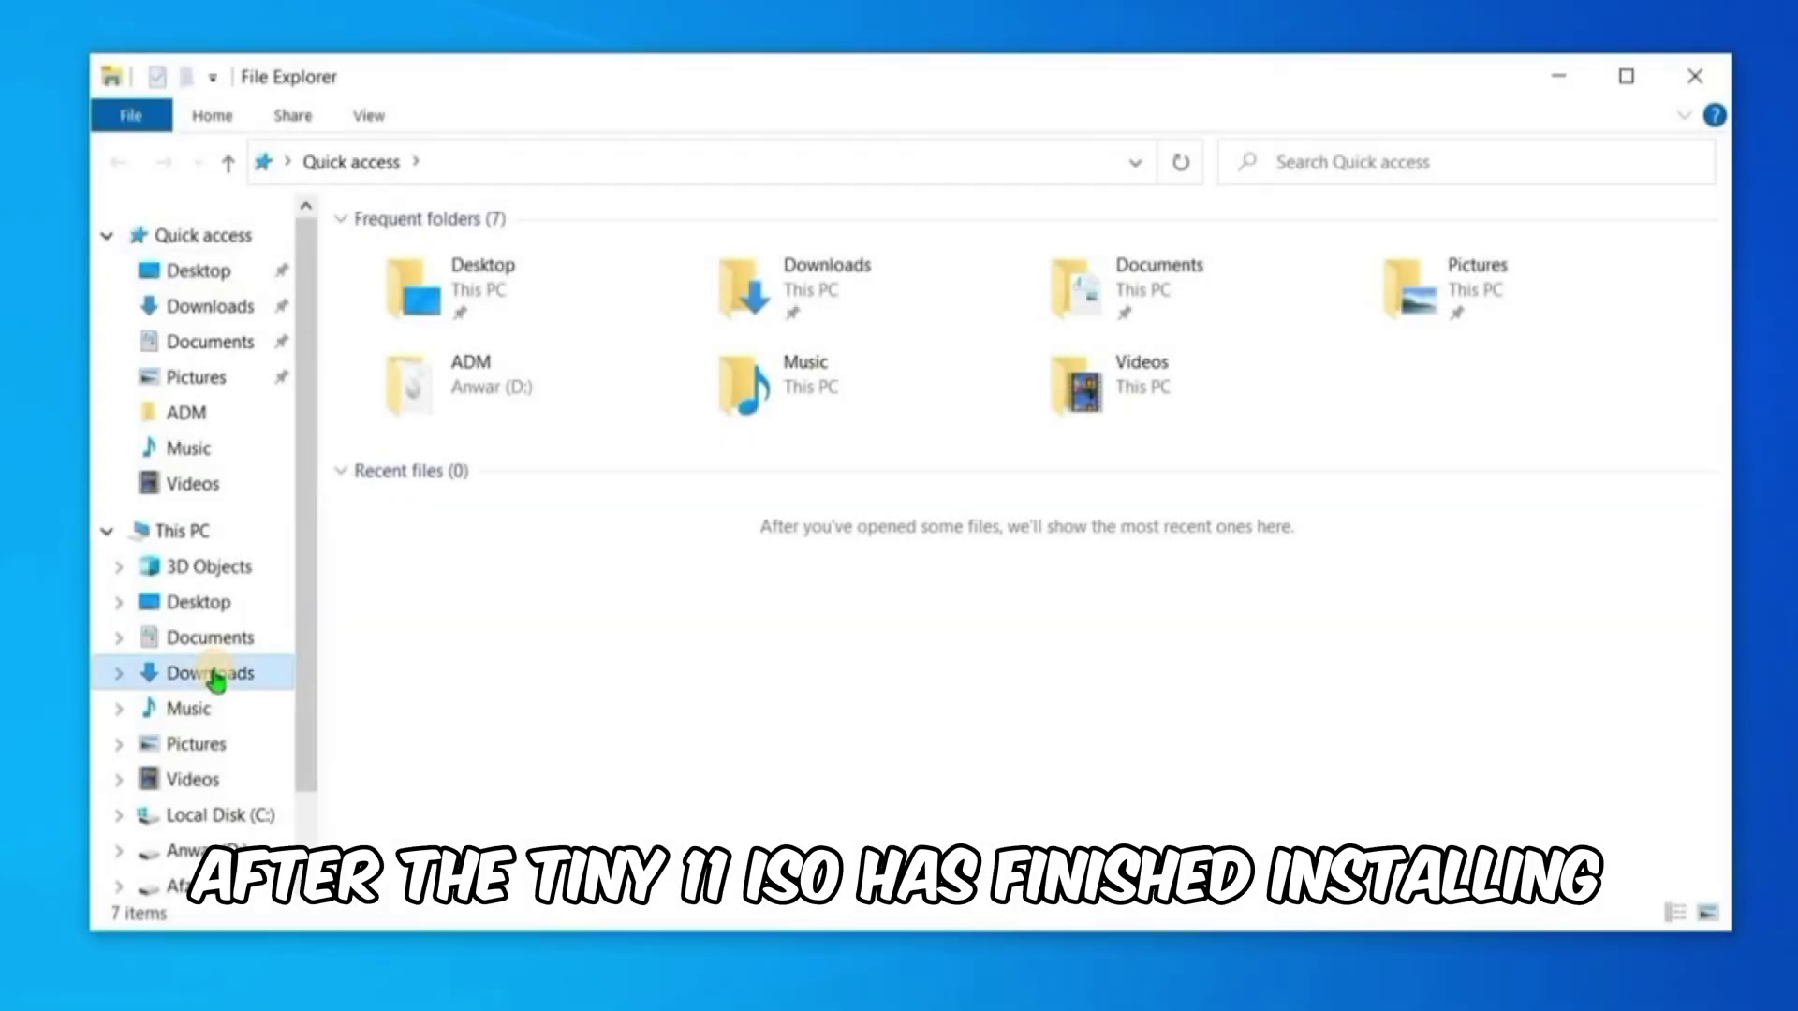
pyautogui.click(210, 672)
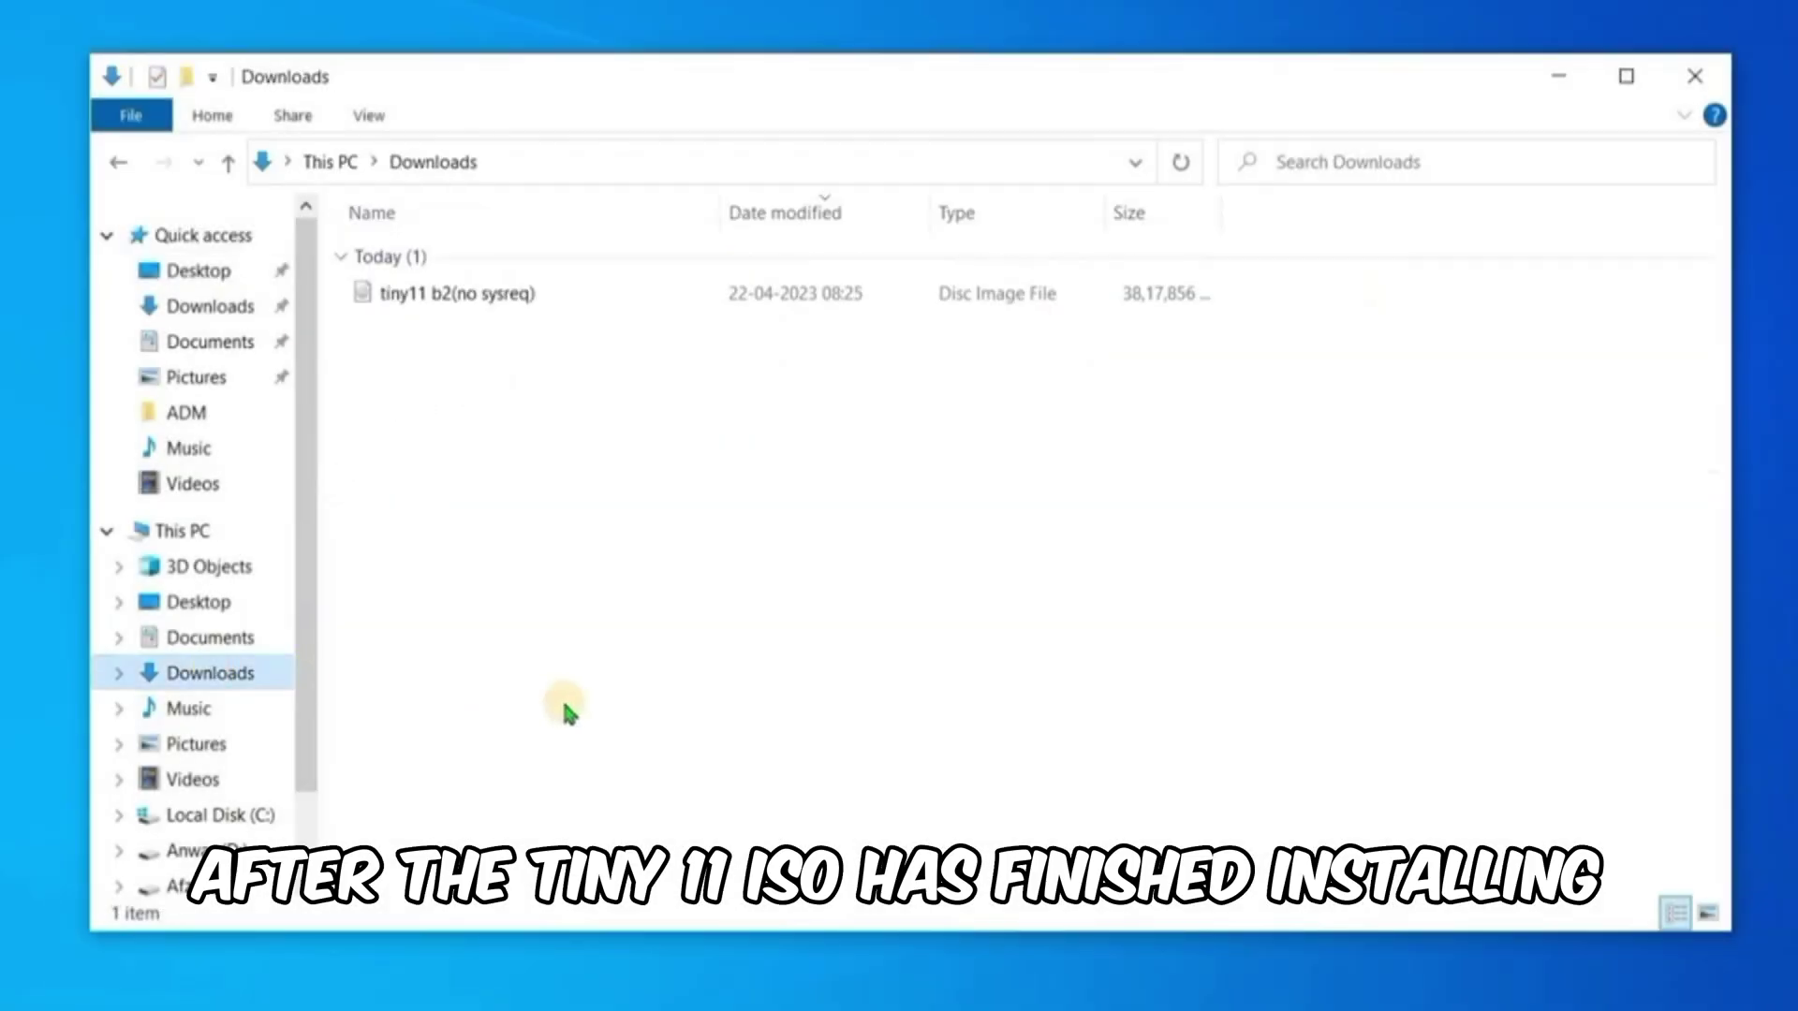
pyautogui.click(367, 309)
pyautogui.rightClick(363, 297)
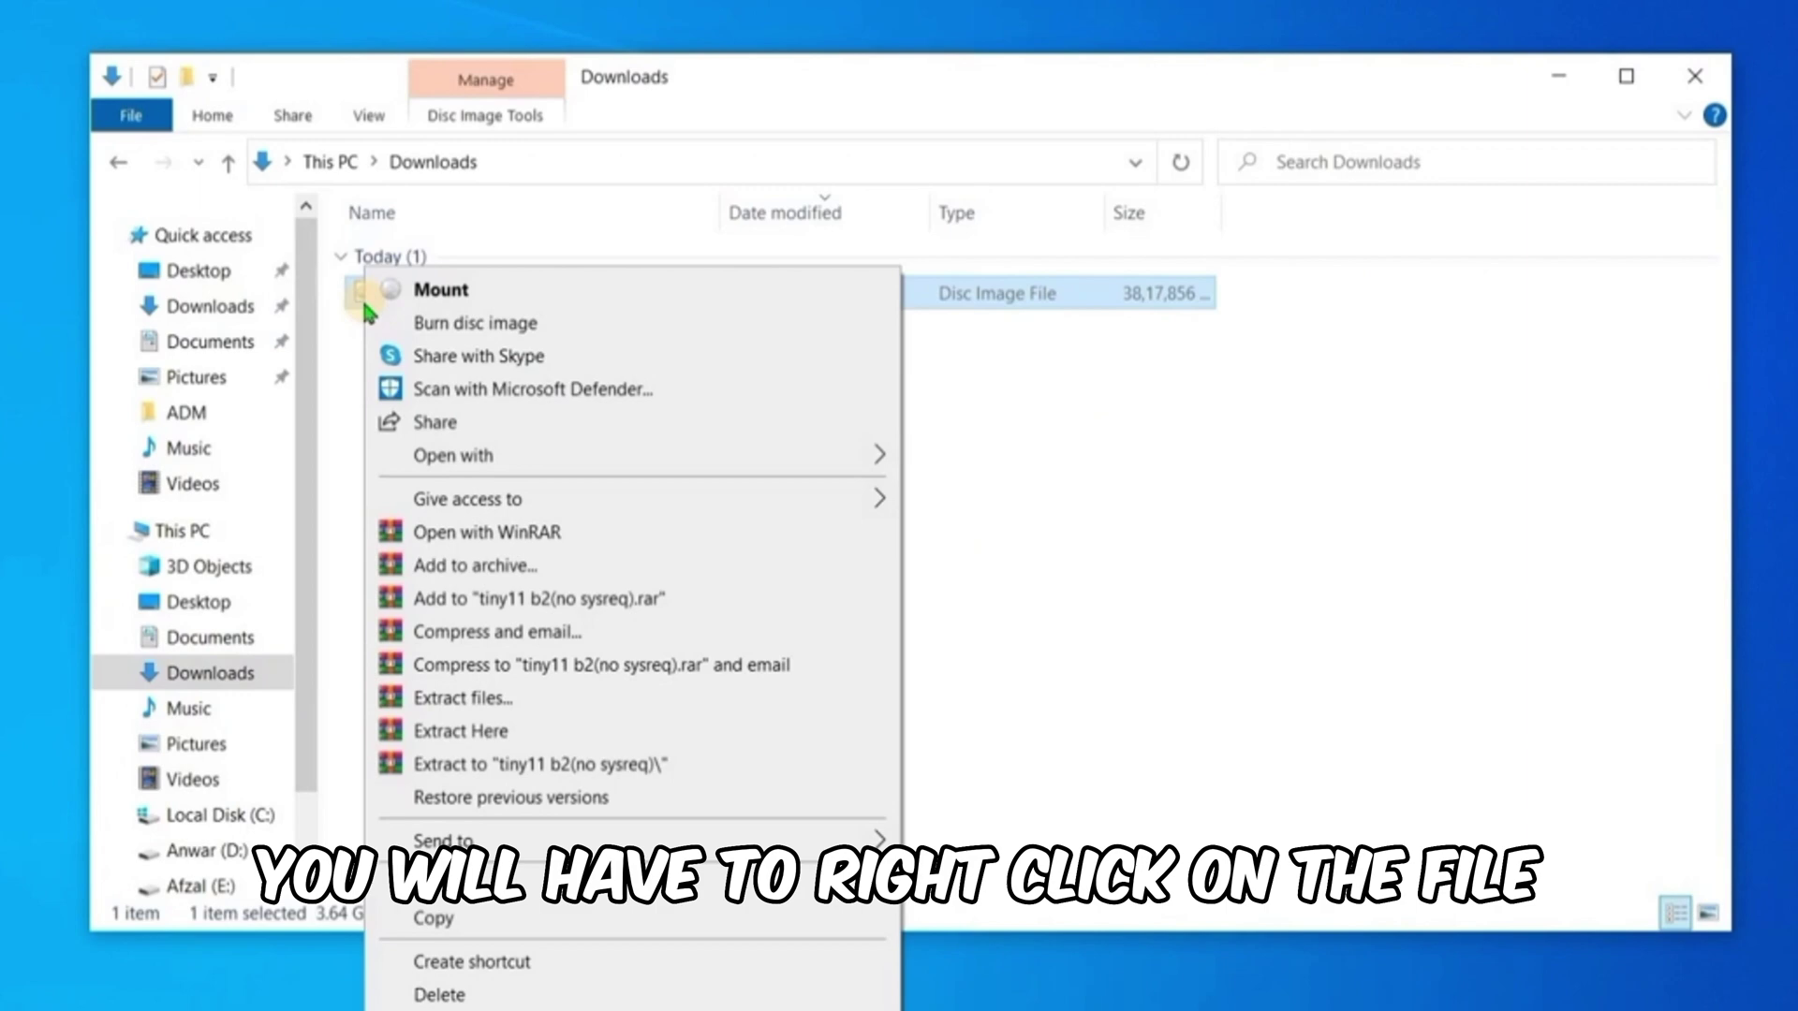
pyautogui.click(426, 288)
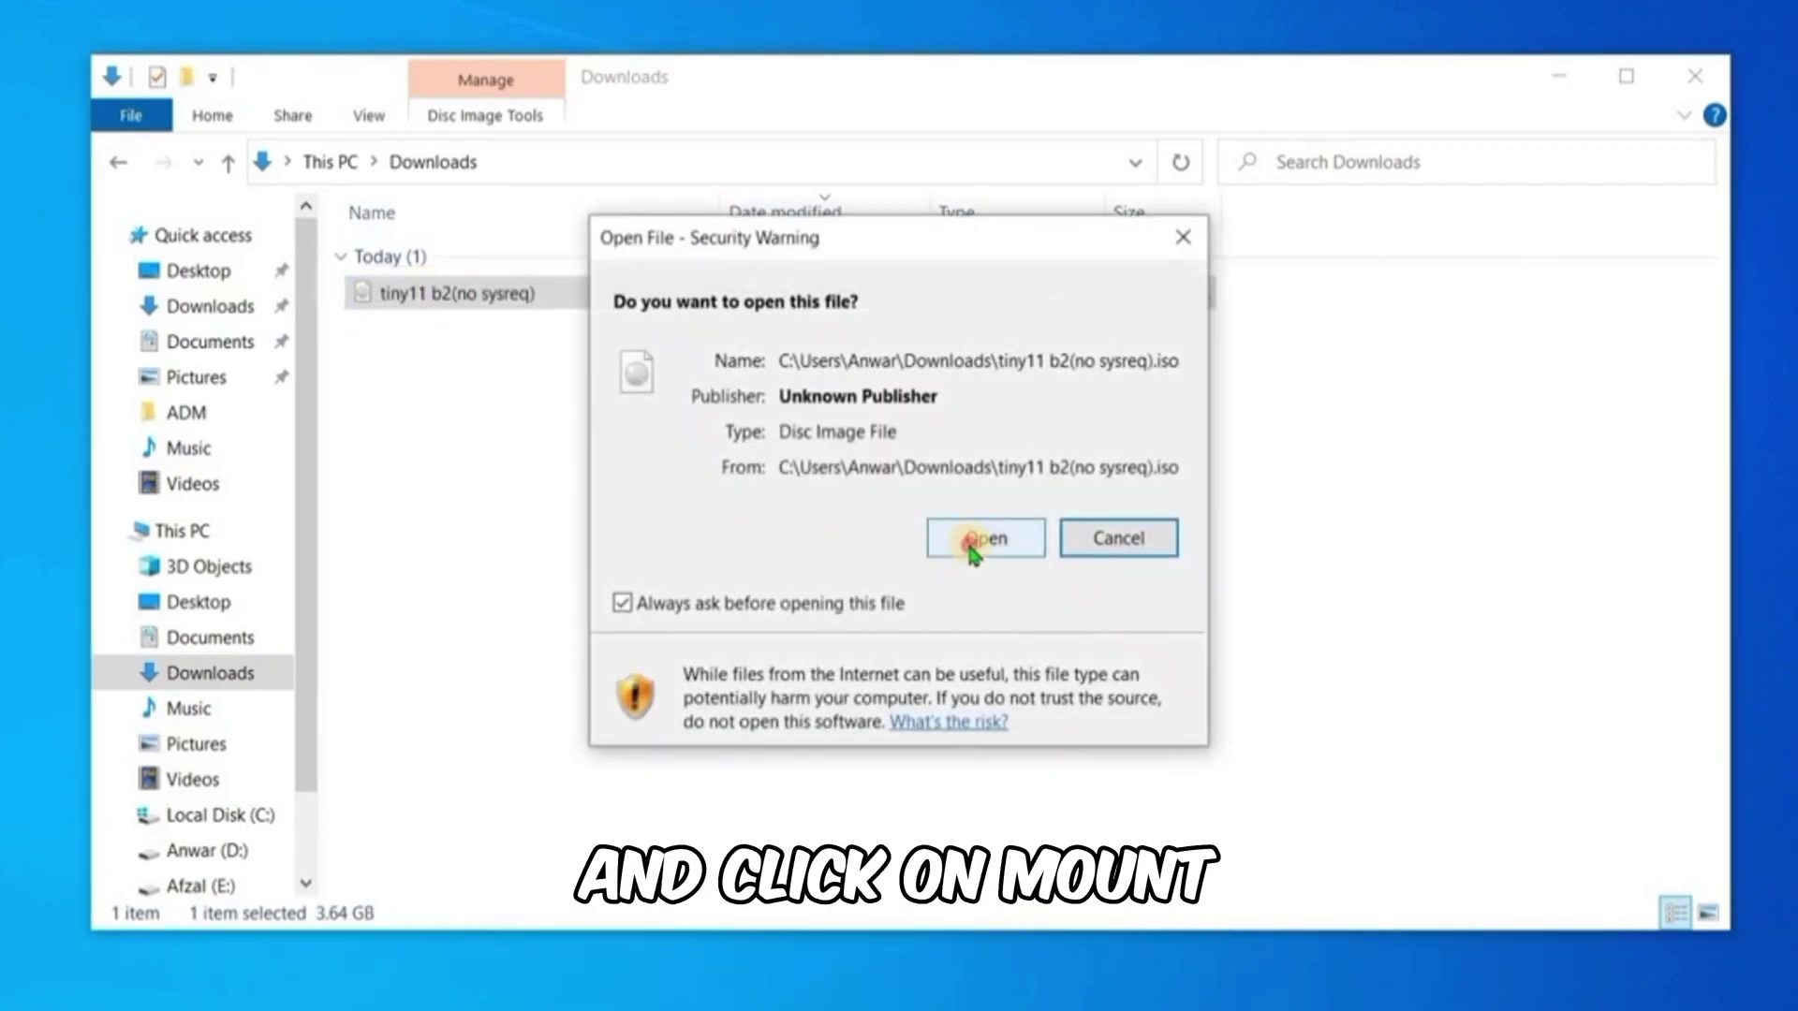
pyautogui.click(974, 537)
# Copy all nine items from the mounted ISO into Tiny 11 (F:) and check its free space
pyautogui.moveTo(602, 726); pyautogui.dragTo(658, 267)
pyautogui.rightClick(658, 267)
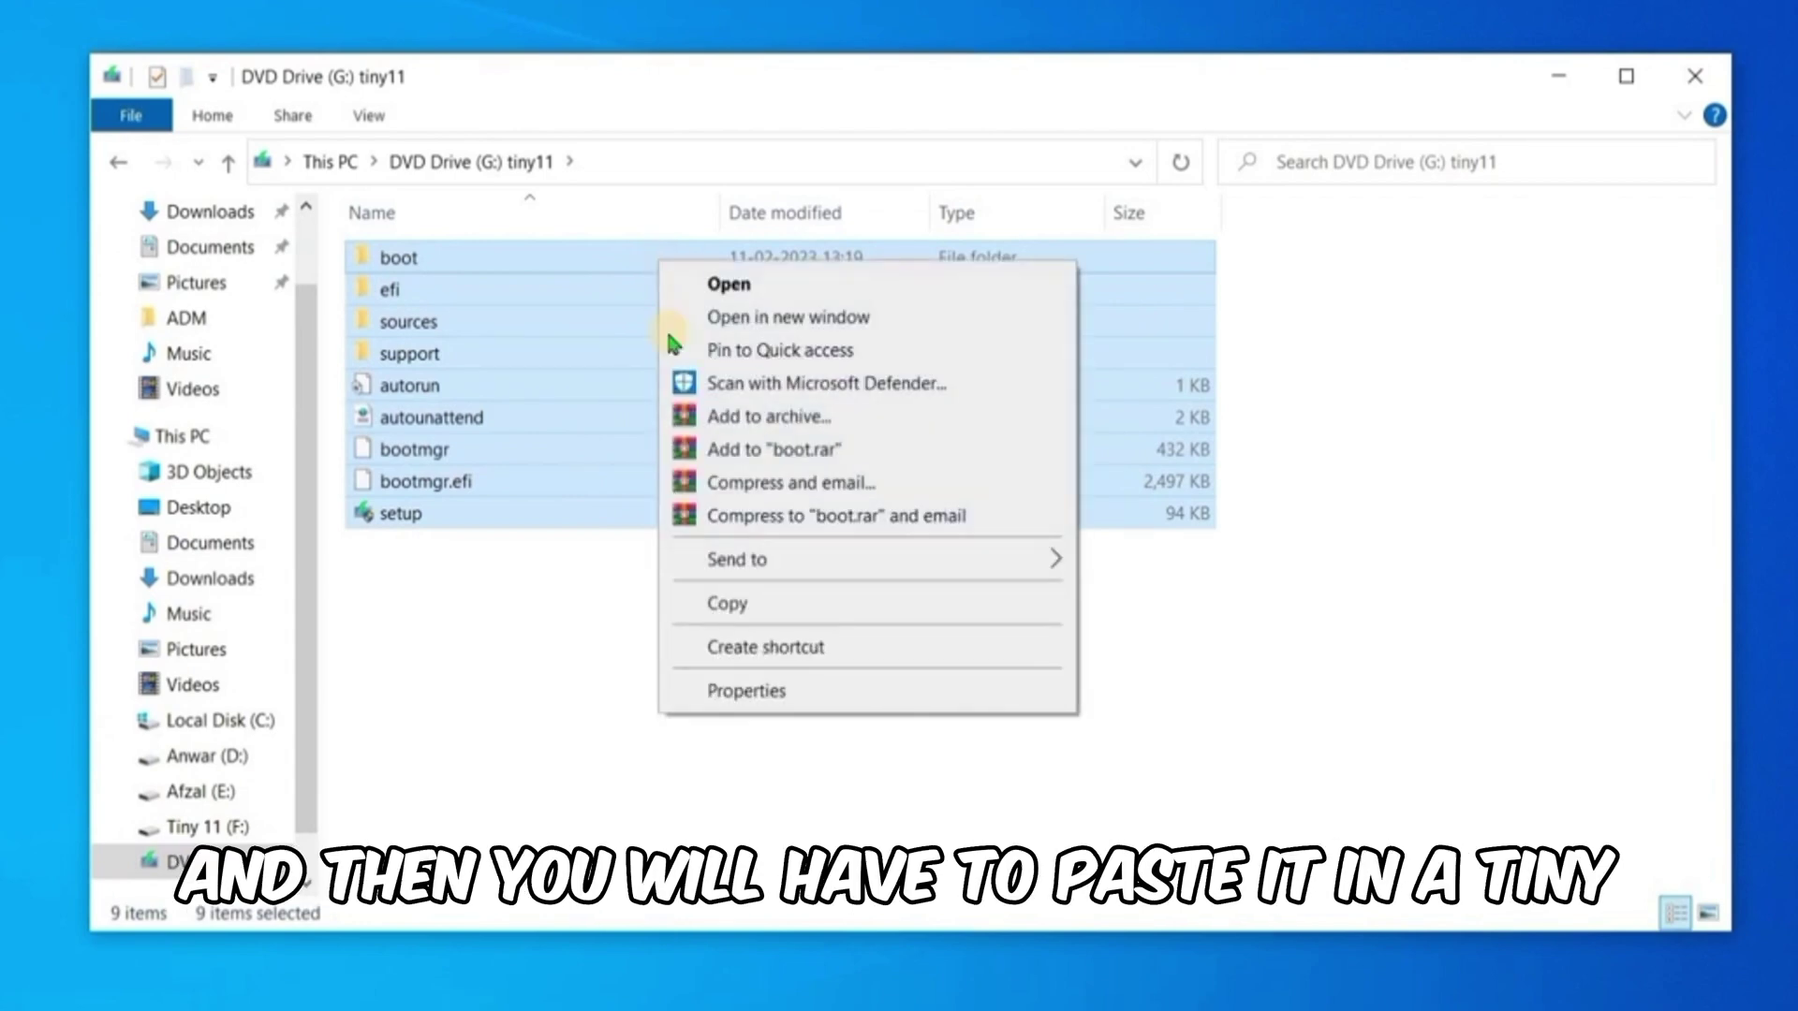
pyautogui.click(700, 599)
pyautogui.click(180, 446)
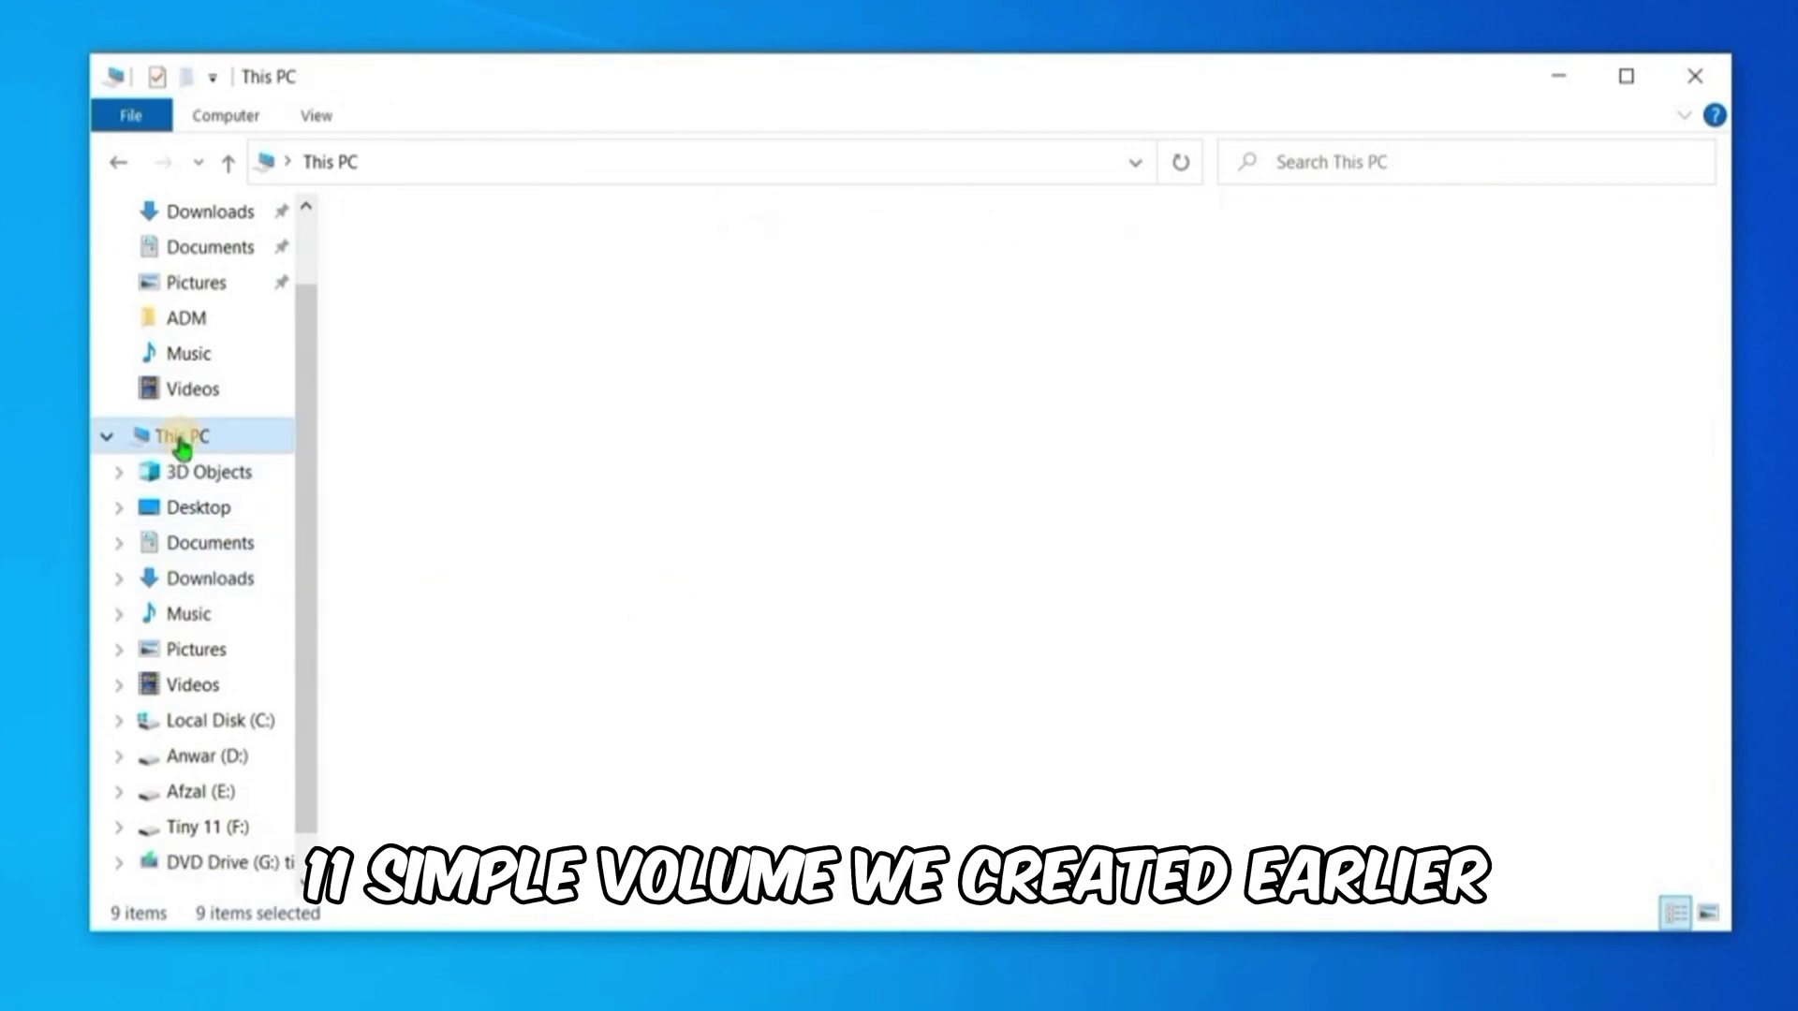
pyautogui.doubleClick(490, 672)
pyautogui.rightClick(747, 456)
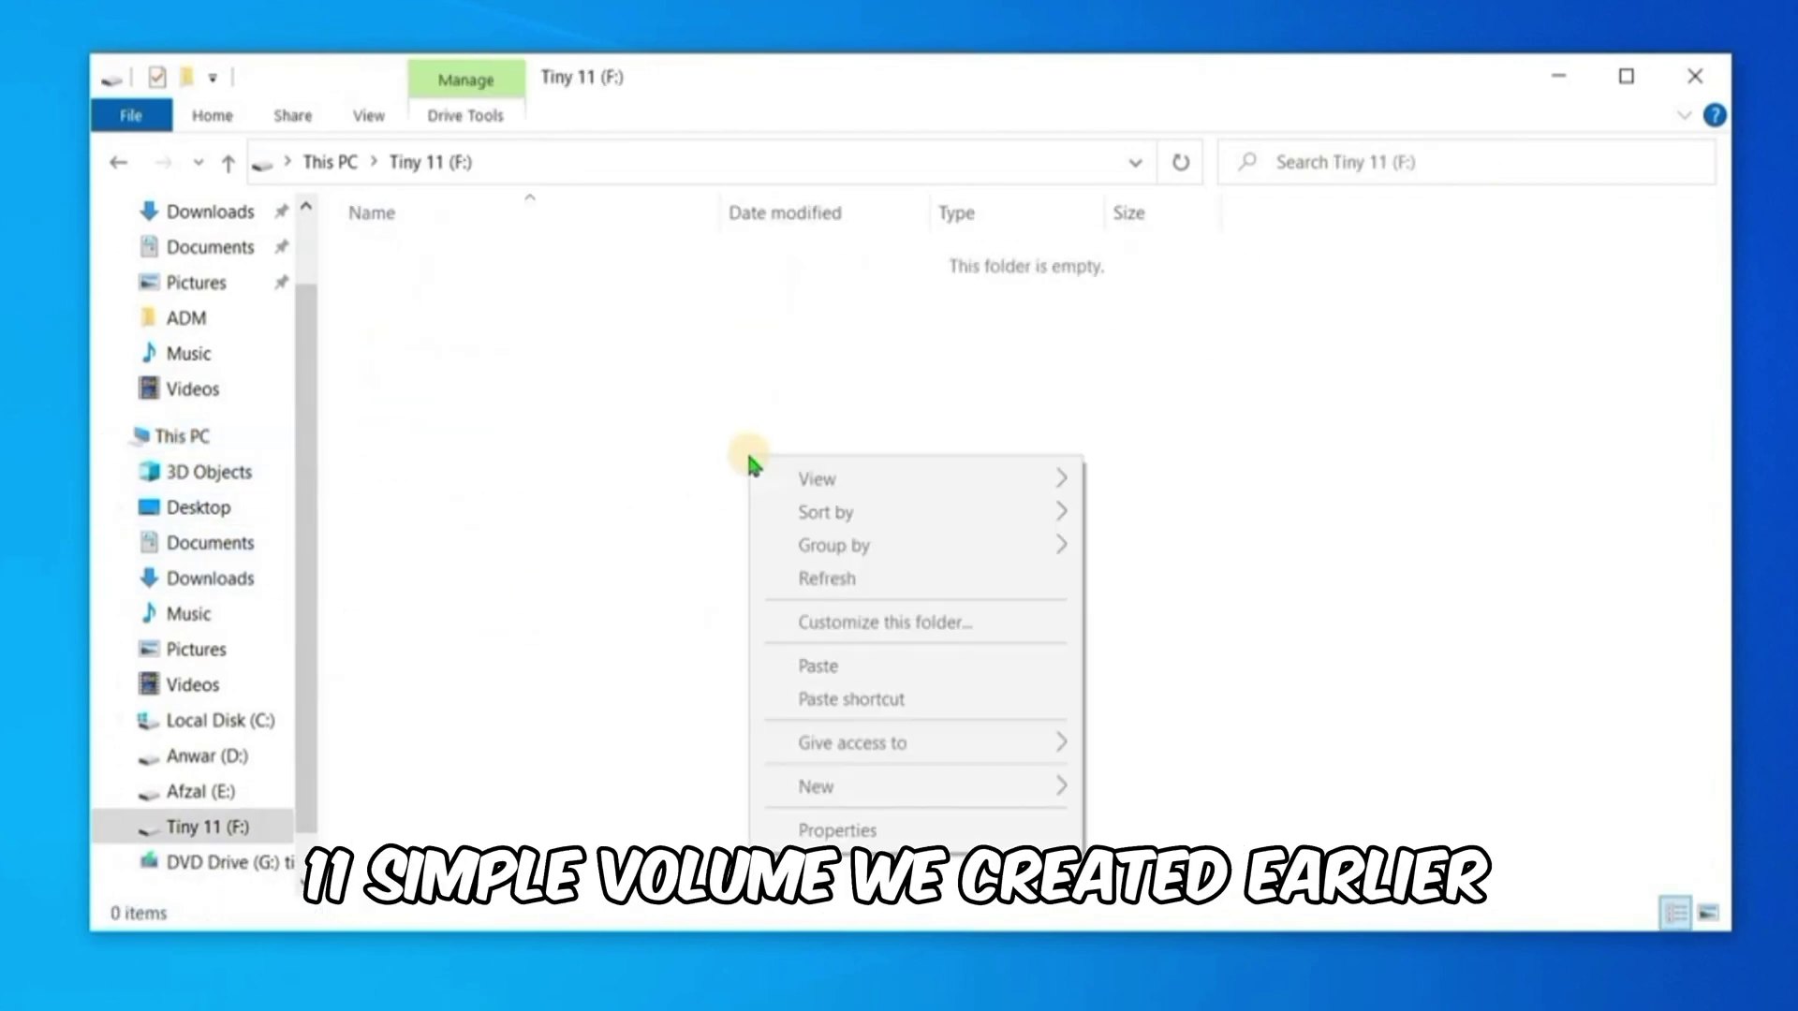
pyautogui.click(774, 662)
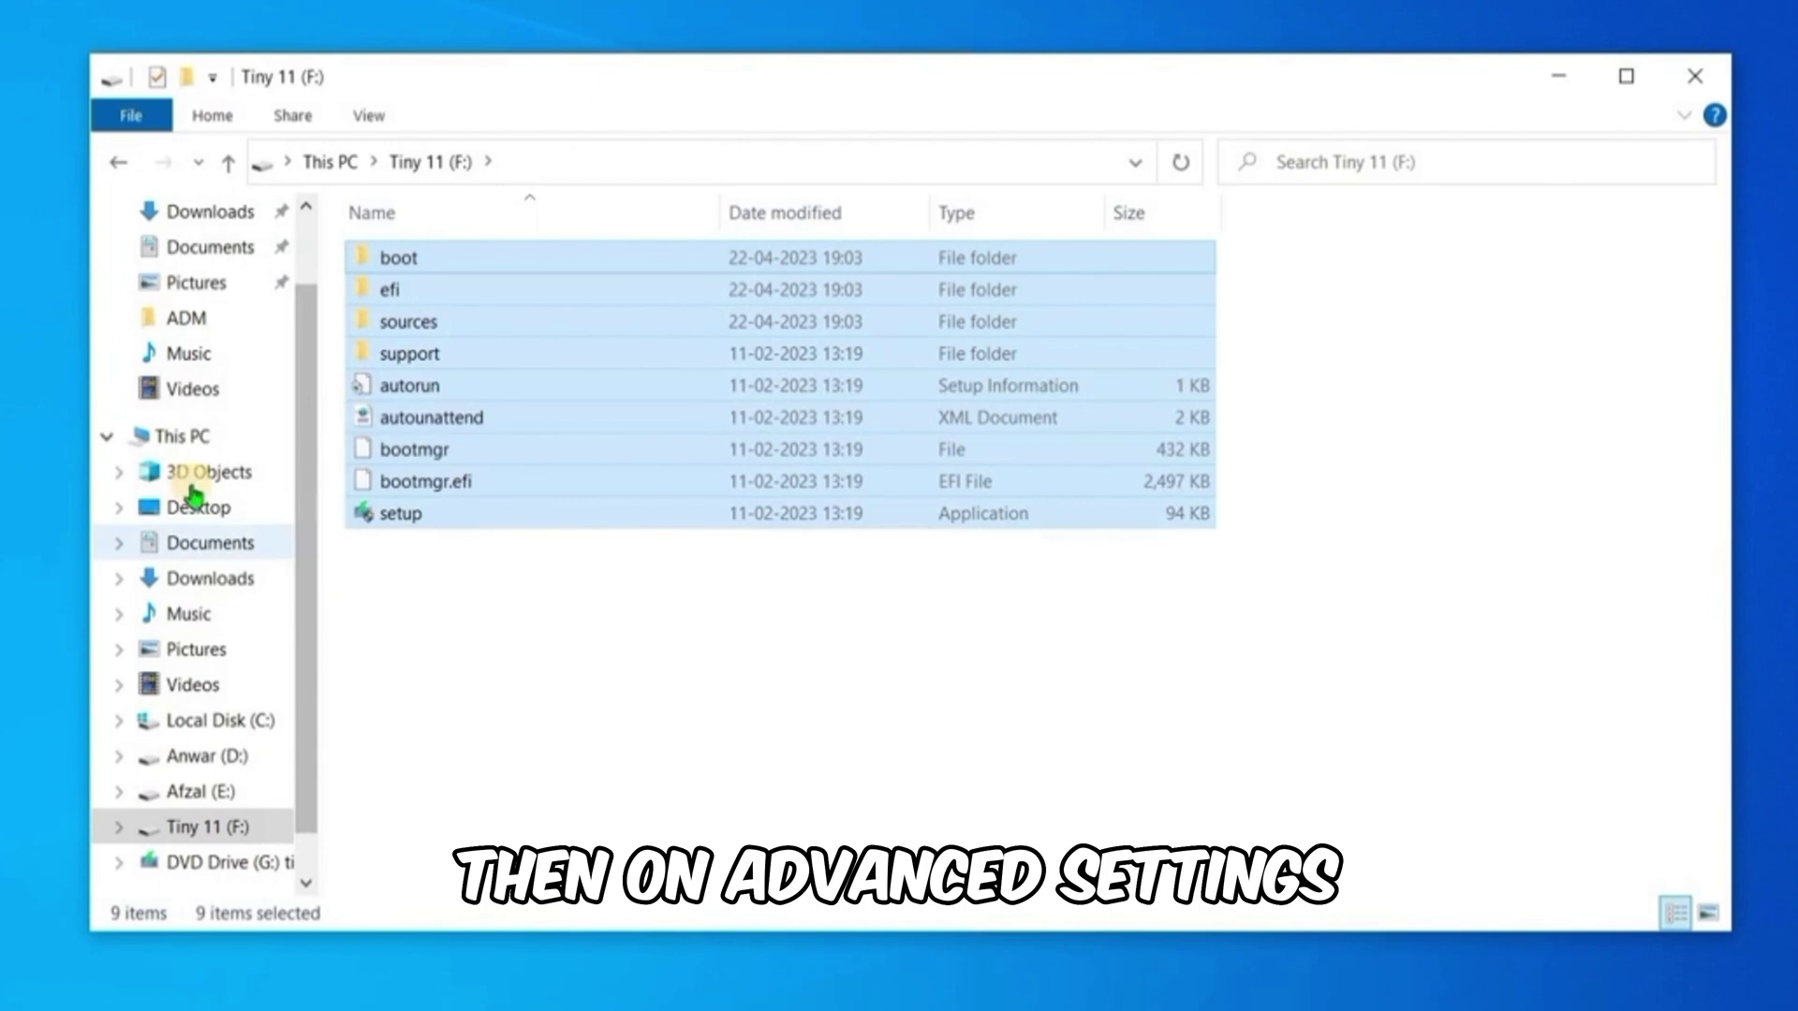
pyautogui.click(192, 438)
pyautogui.click(375, 637)
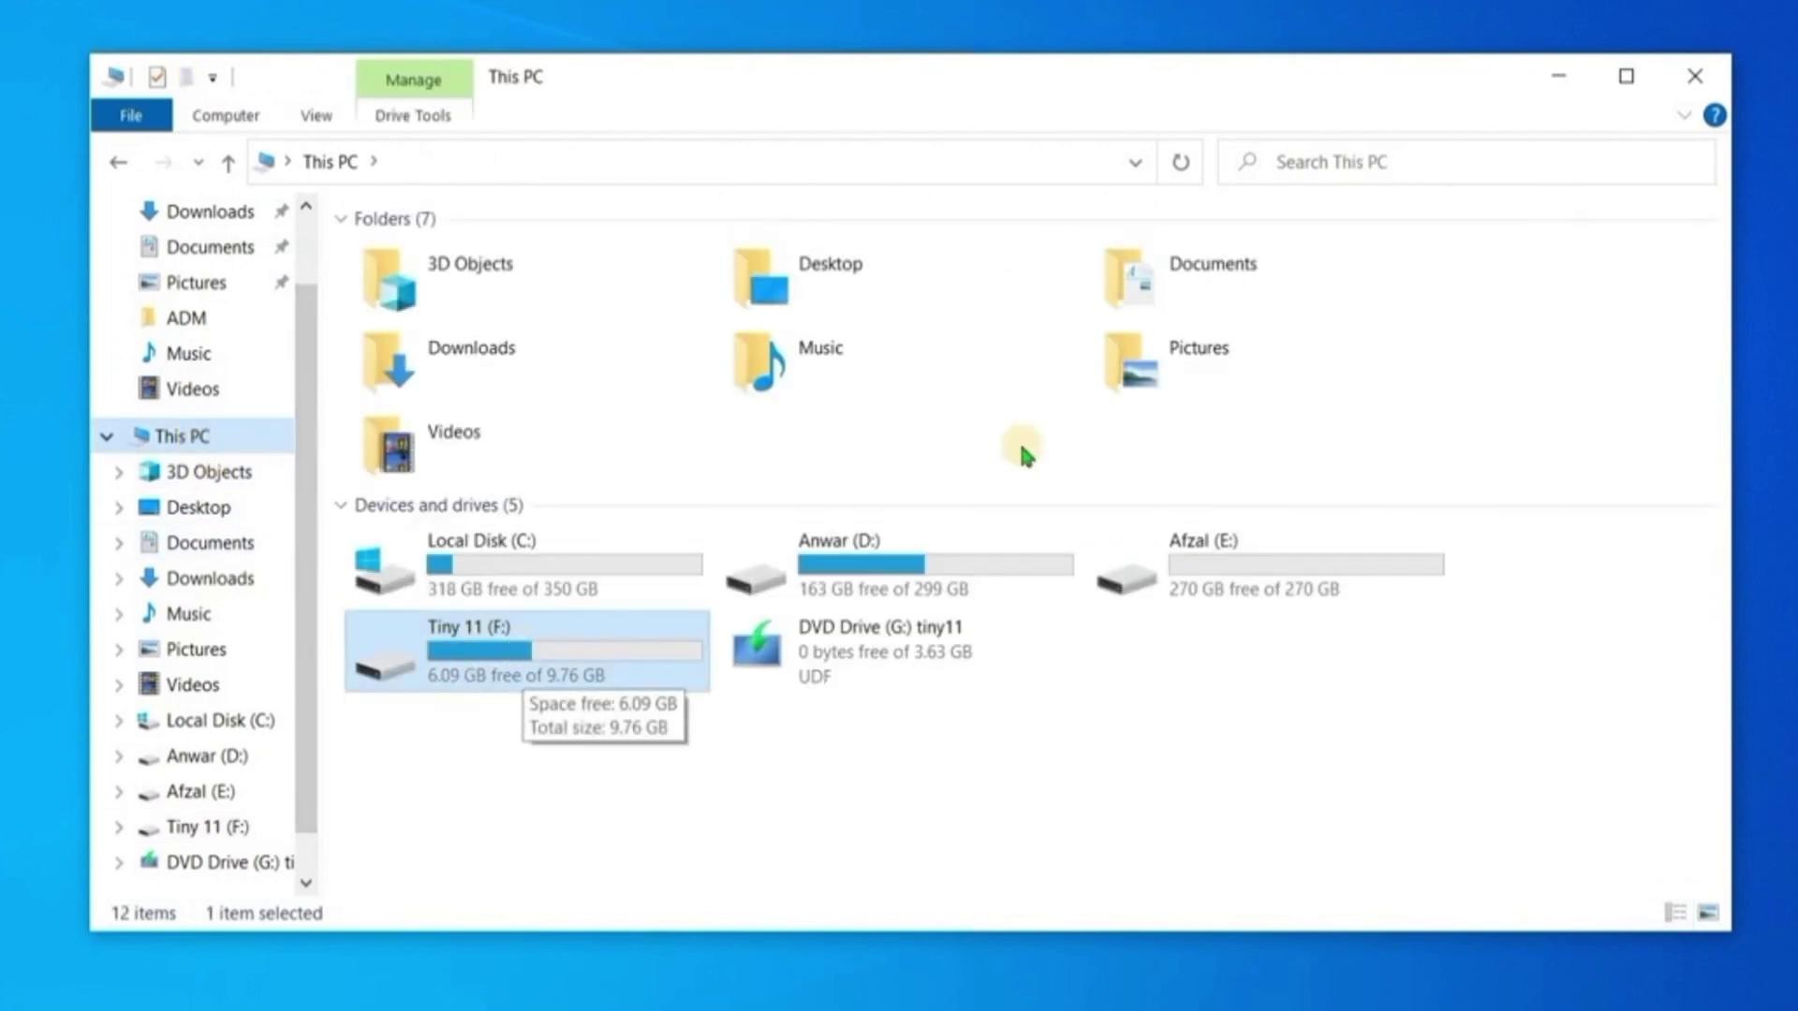
# Close Explorer and use Restart now under Advanced startup to reach Troubleshoot's Advanced options
pyautogui.click(1693, 76)
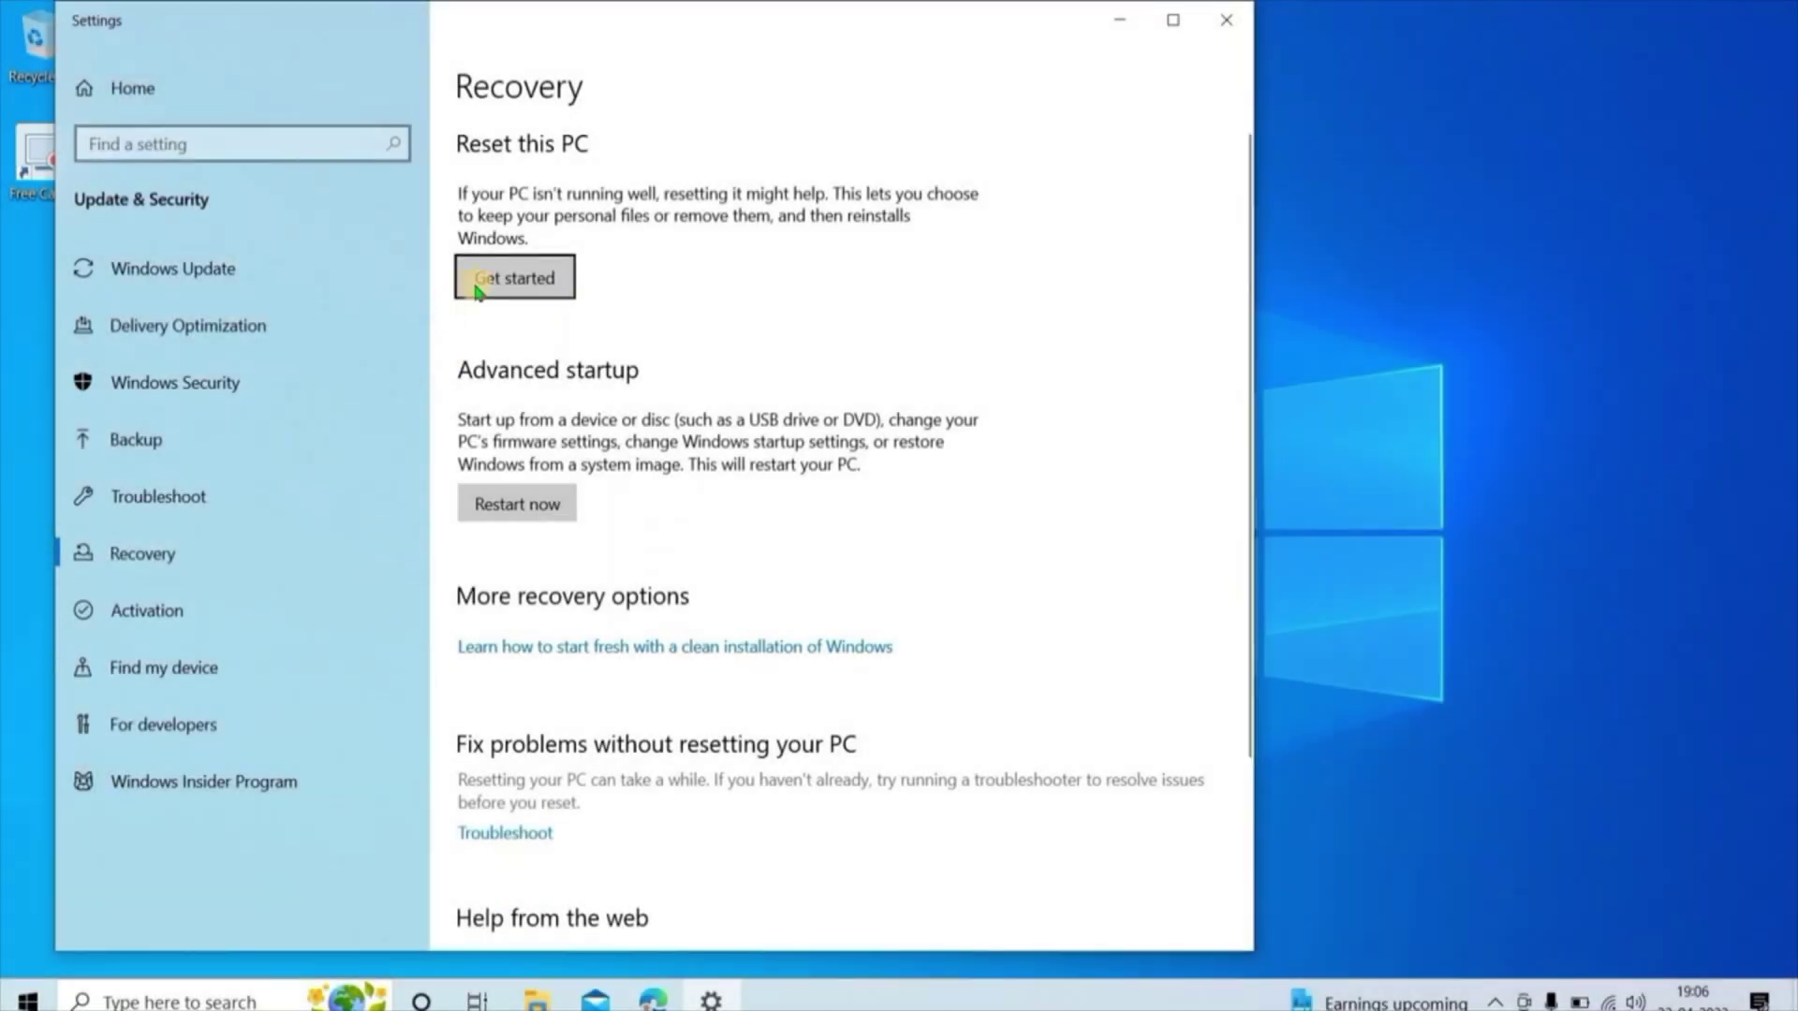
pyautogui.click(513, 285)
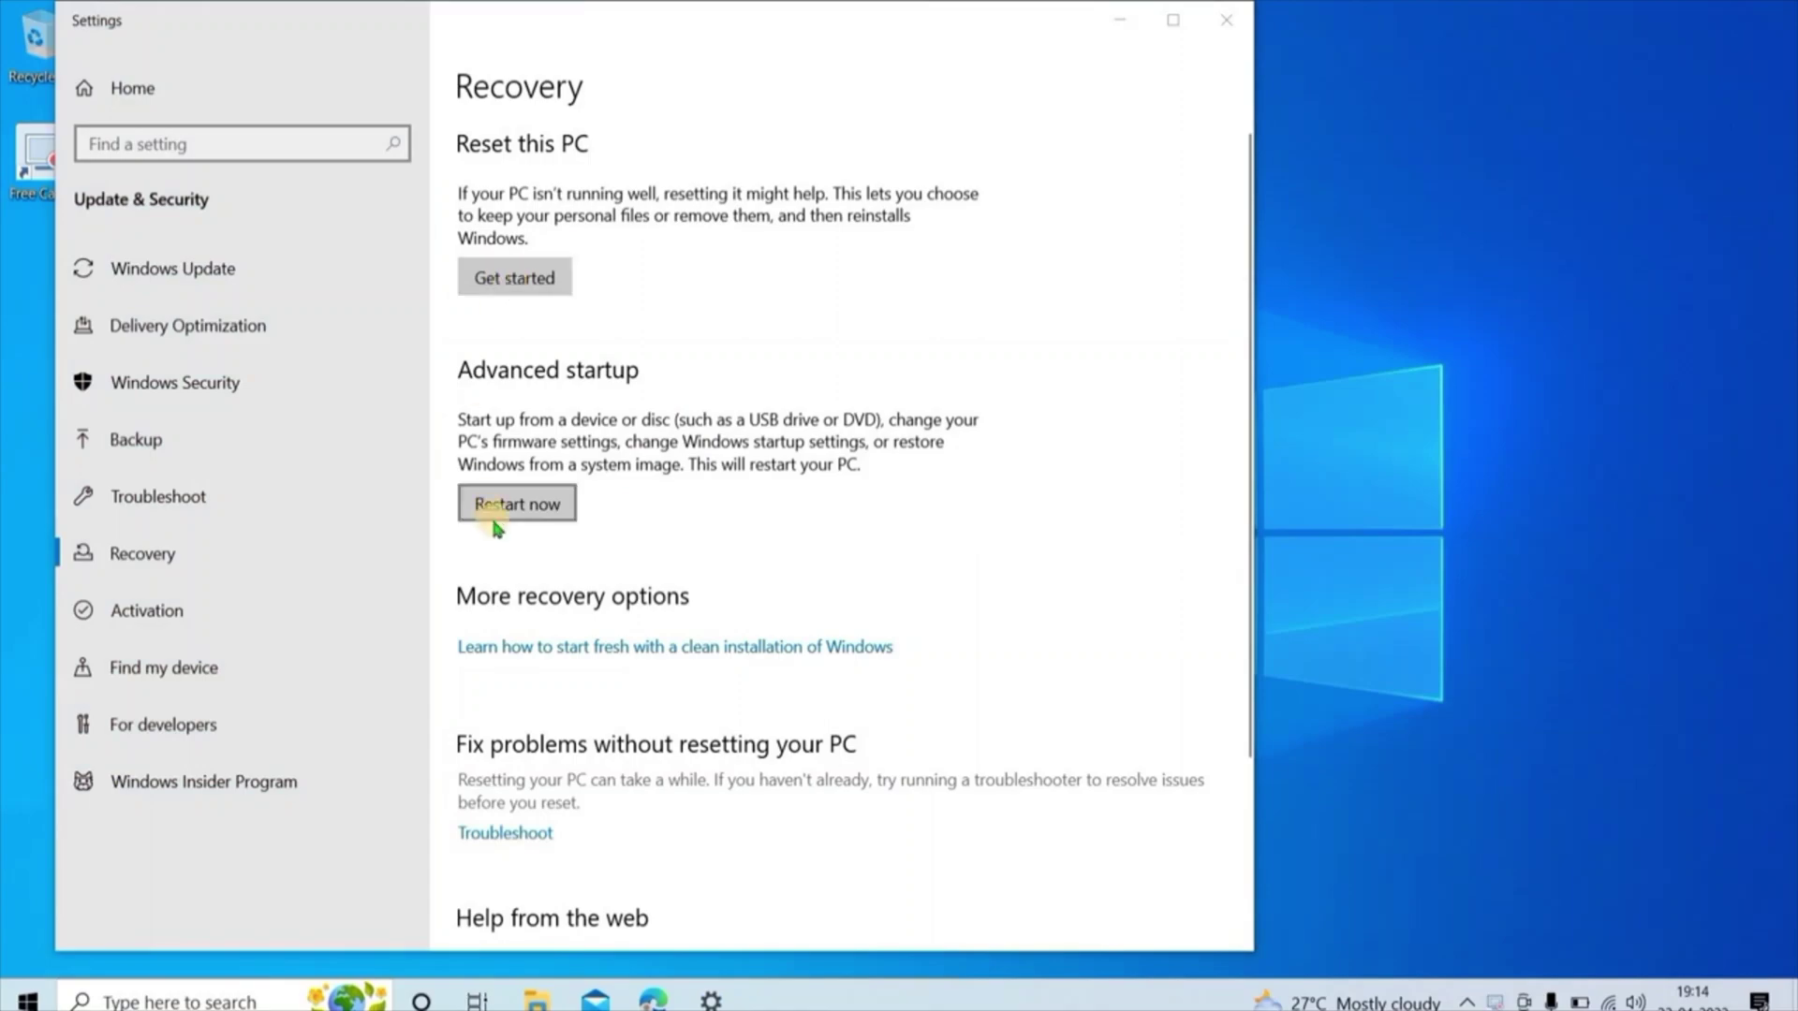
pyautogui.click(518, 506)
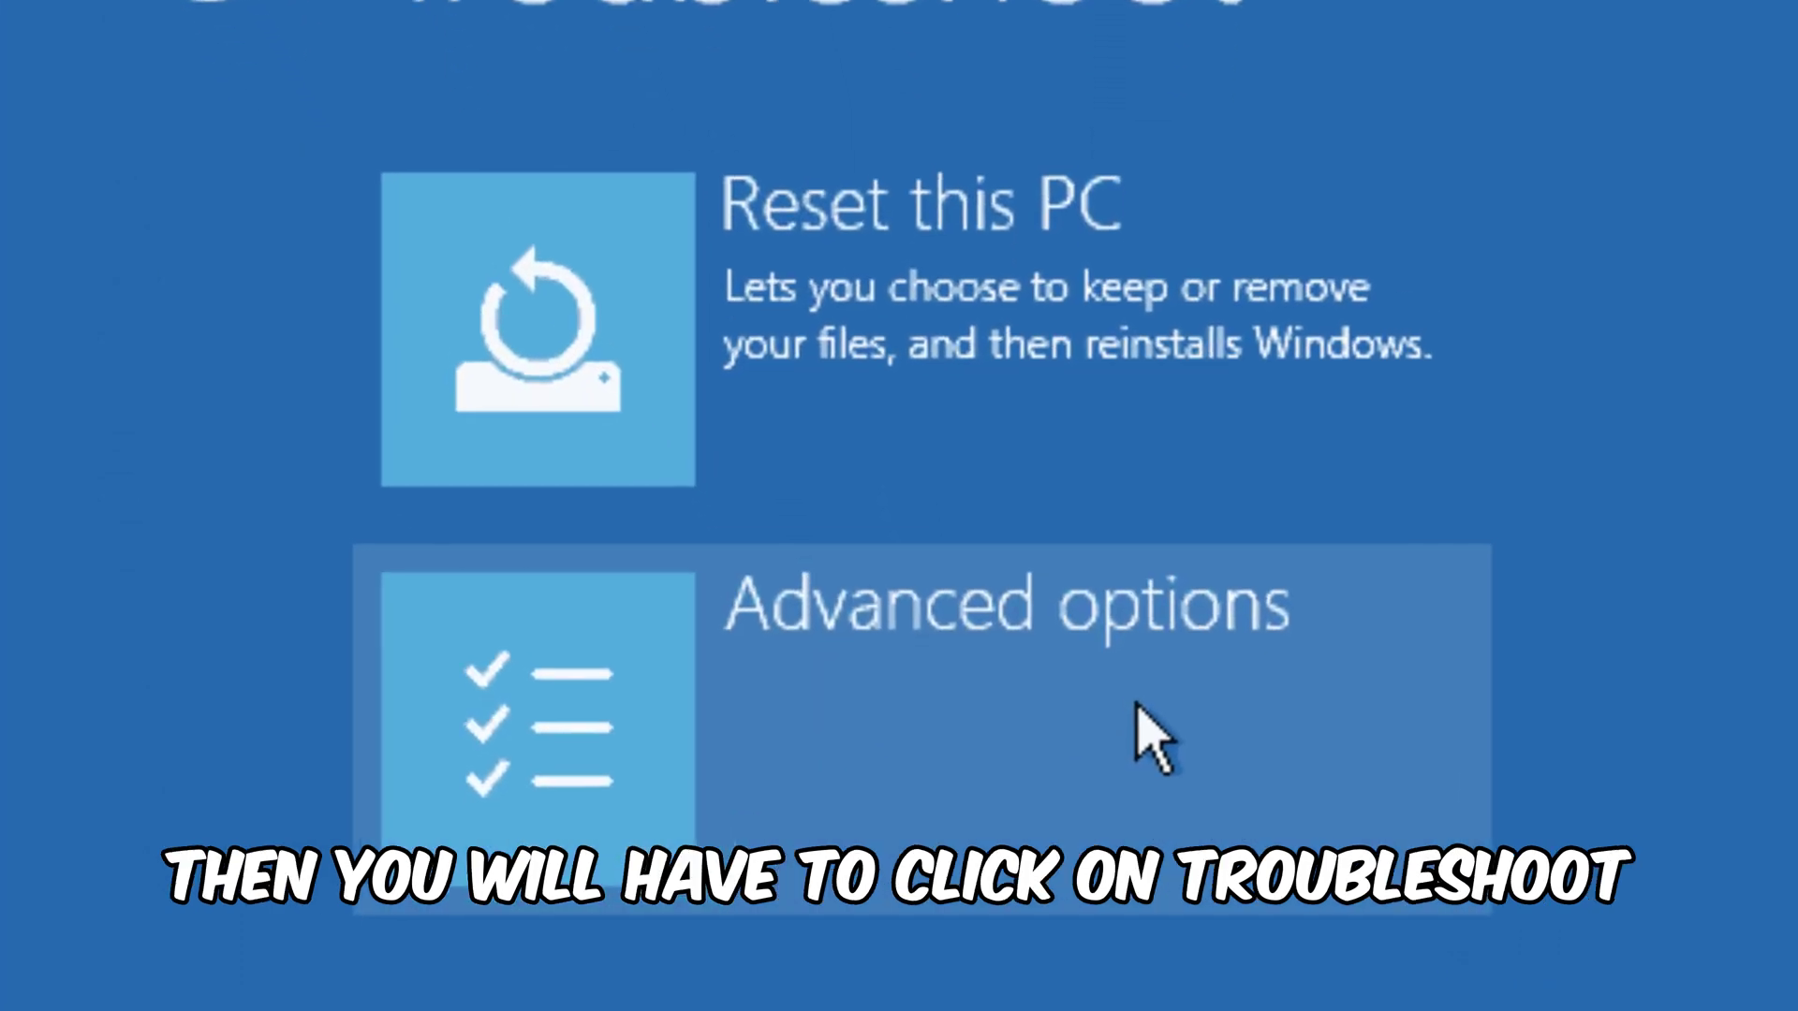
pyautogui.click(1141, 632)
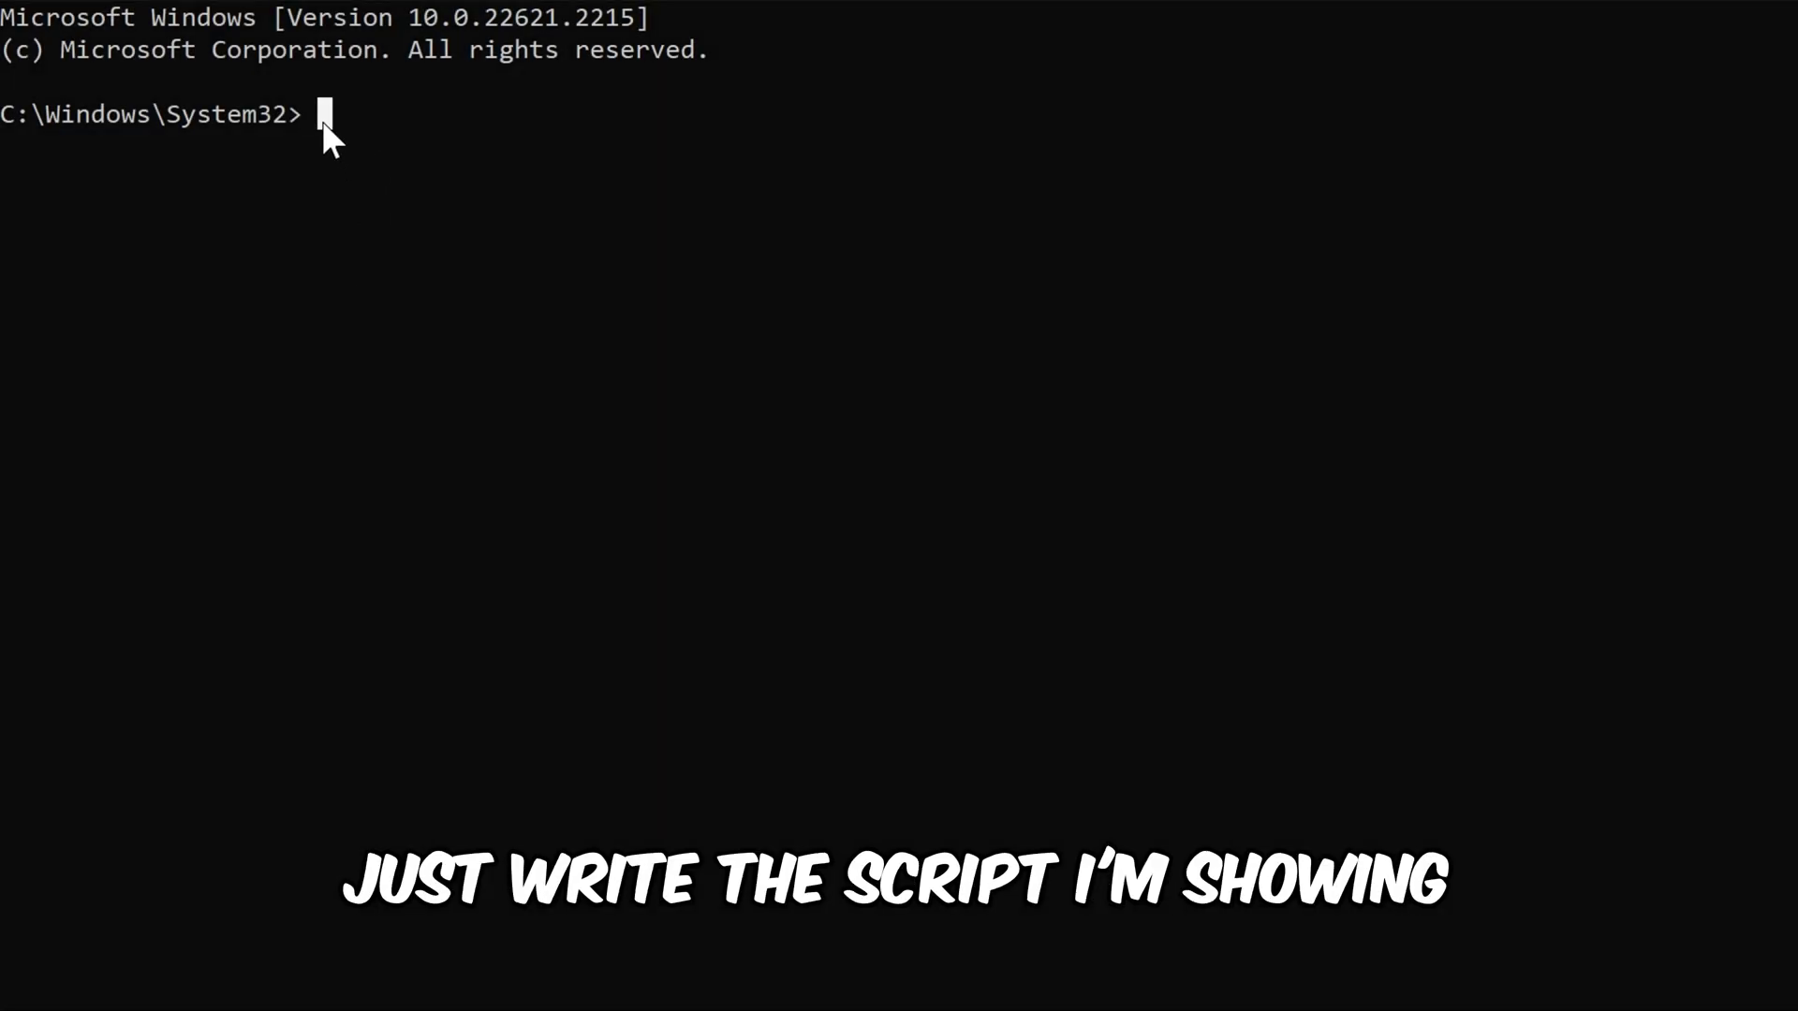
# Run diskpart and list vol to confirm the tiny 11 volume is drive D
pyautogui.write('isk')
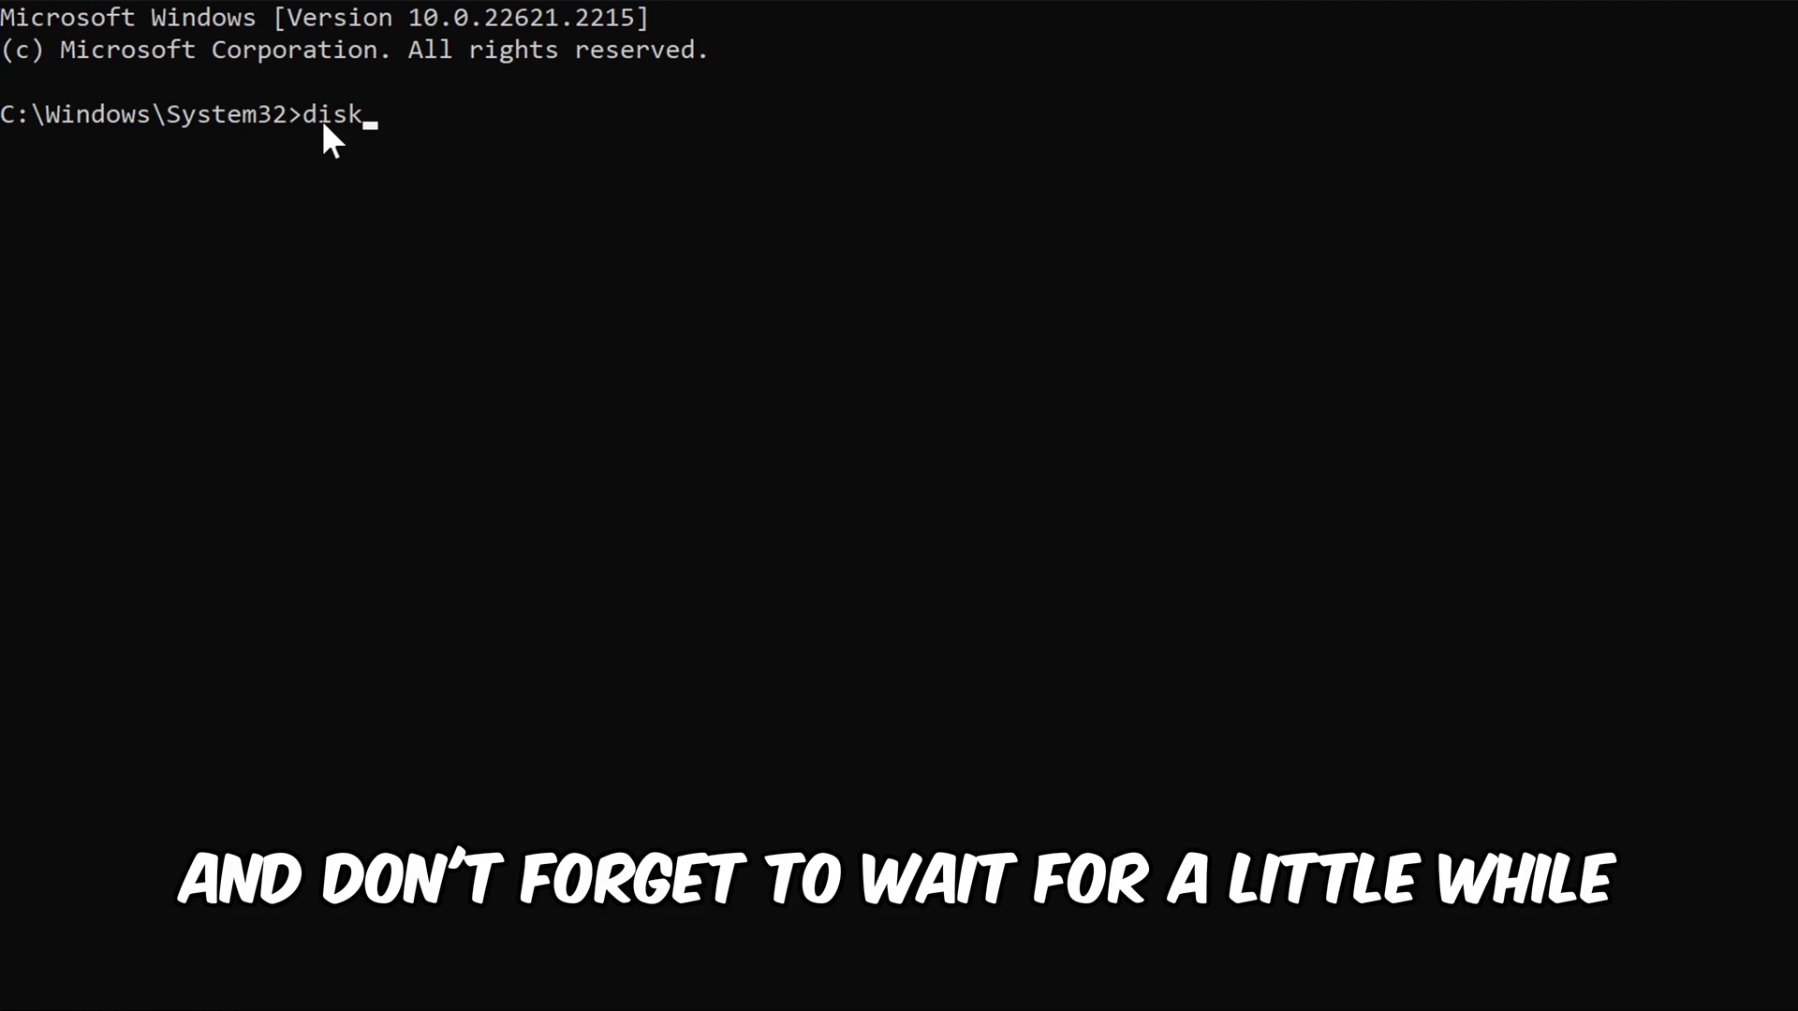
pyautogui.write('part')
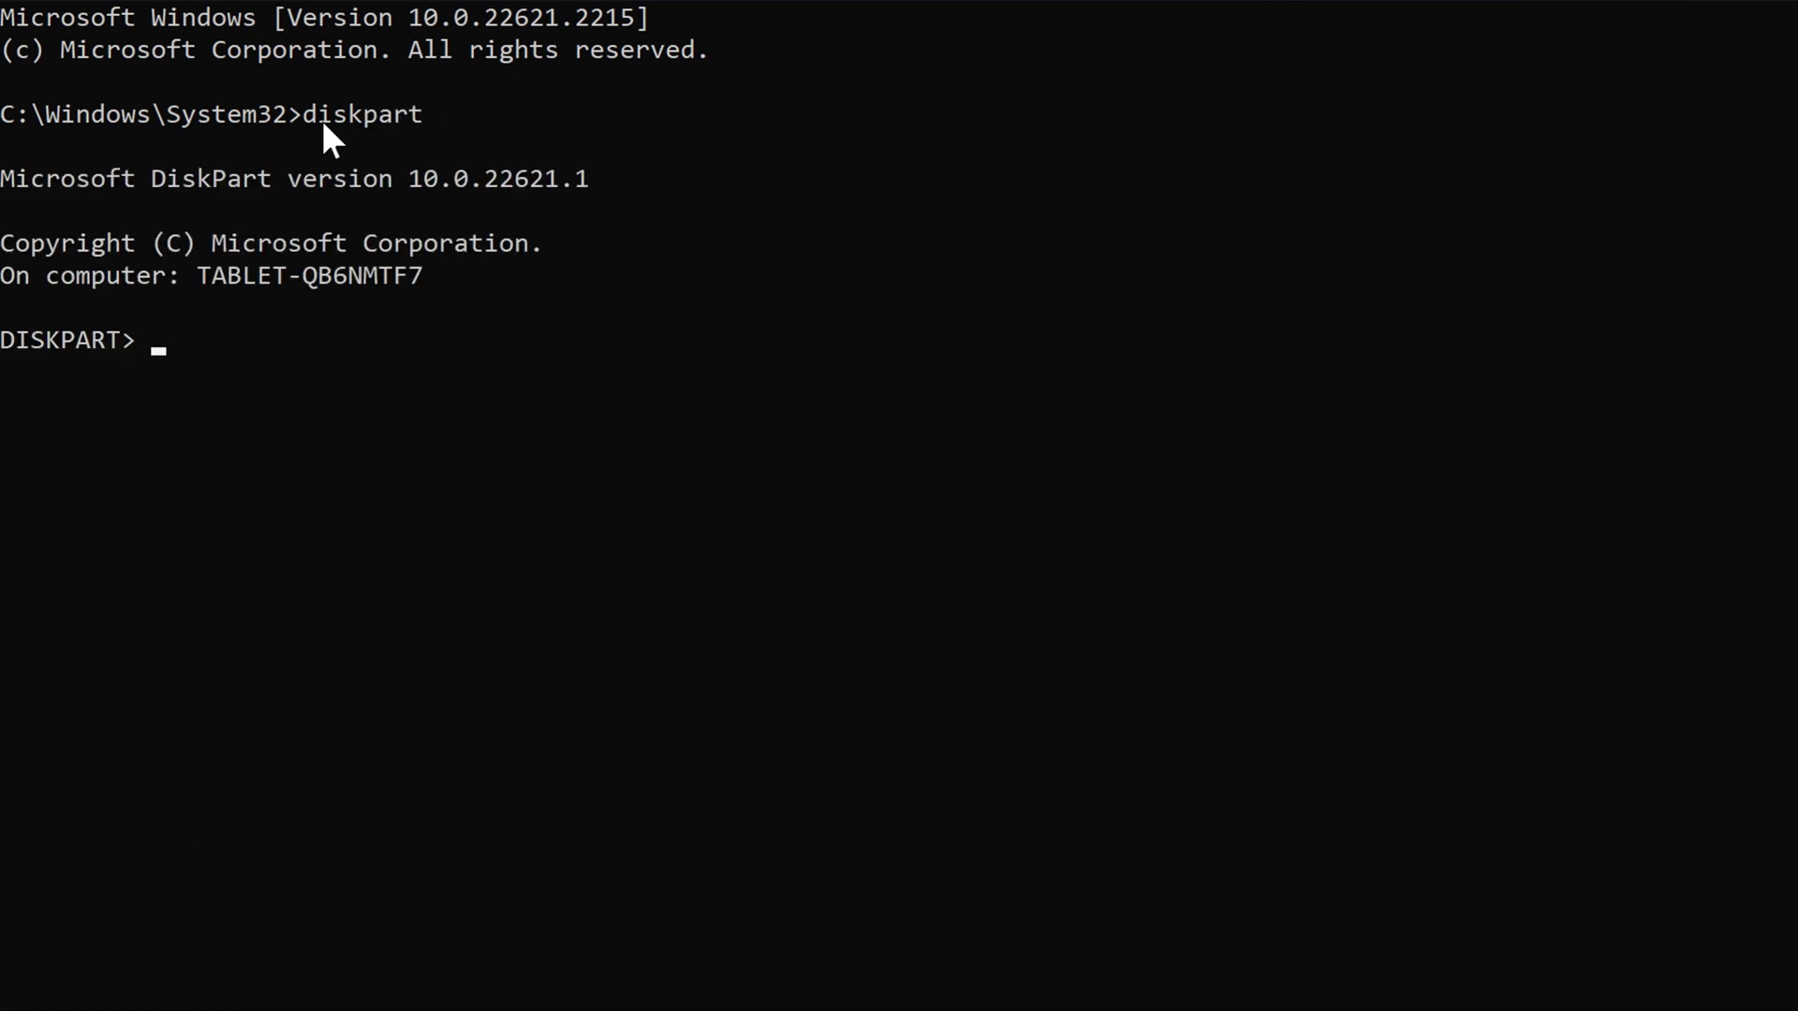
pyautogui.write('list vol')
pyautogui.press('Return')
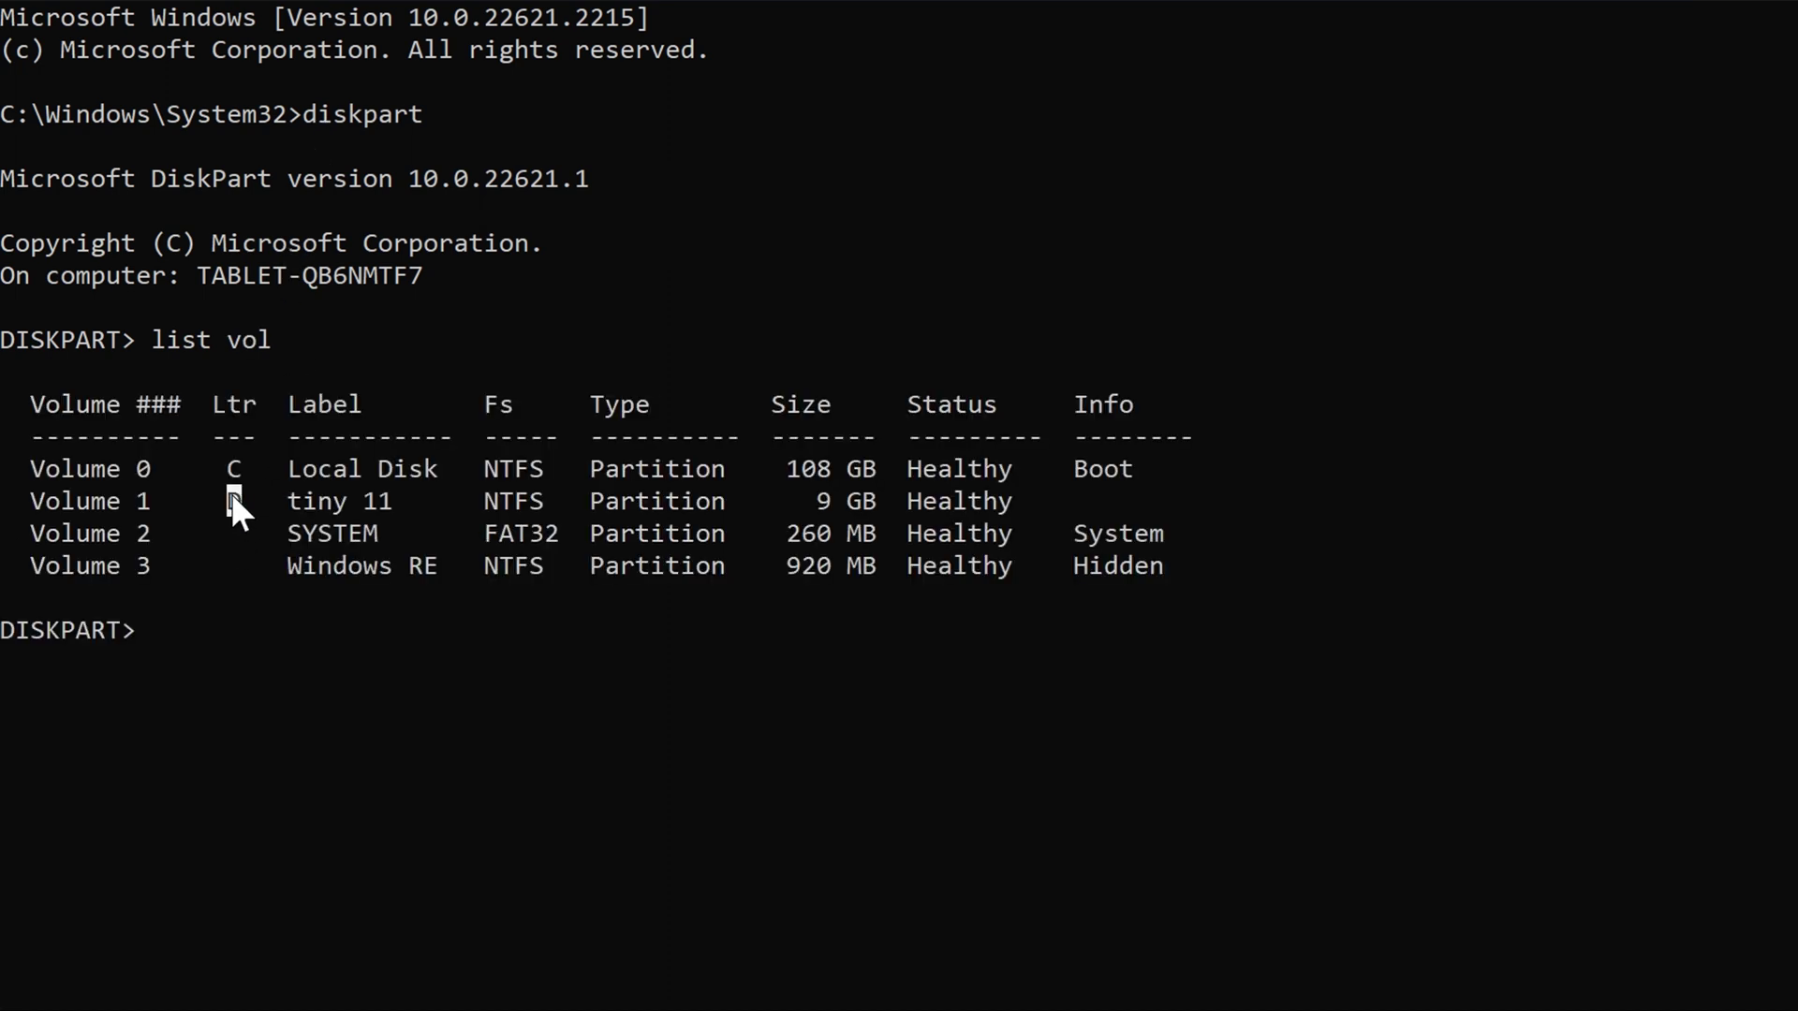
pyautogui.moveTo(232, 492); pyautogui.dragTo(243, 508)
pyautogui.rightClick(156, 626)
# Exit DiskPart and launch setup.exe from the tiny 11 drive
pyautogui.write('exit')
pyautogui.press('Return')
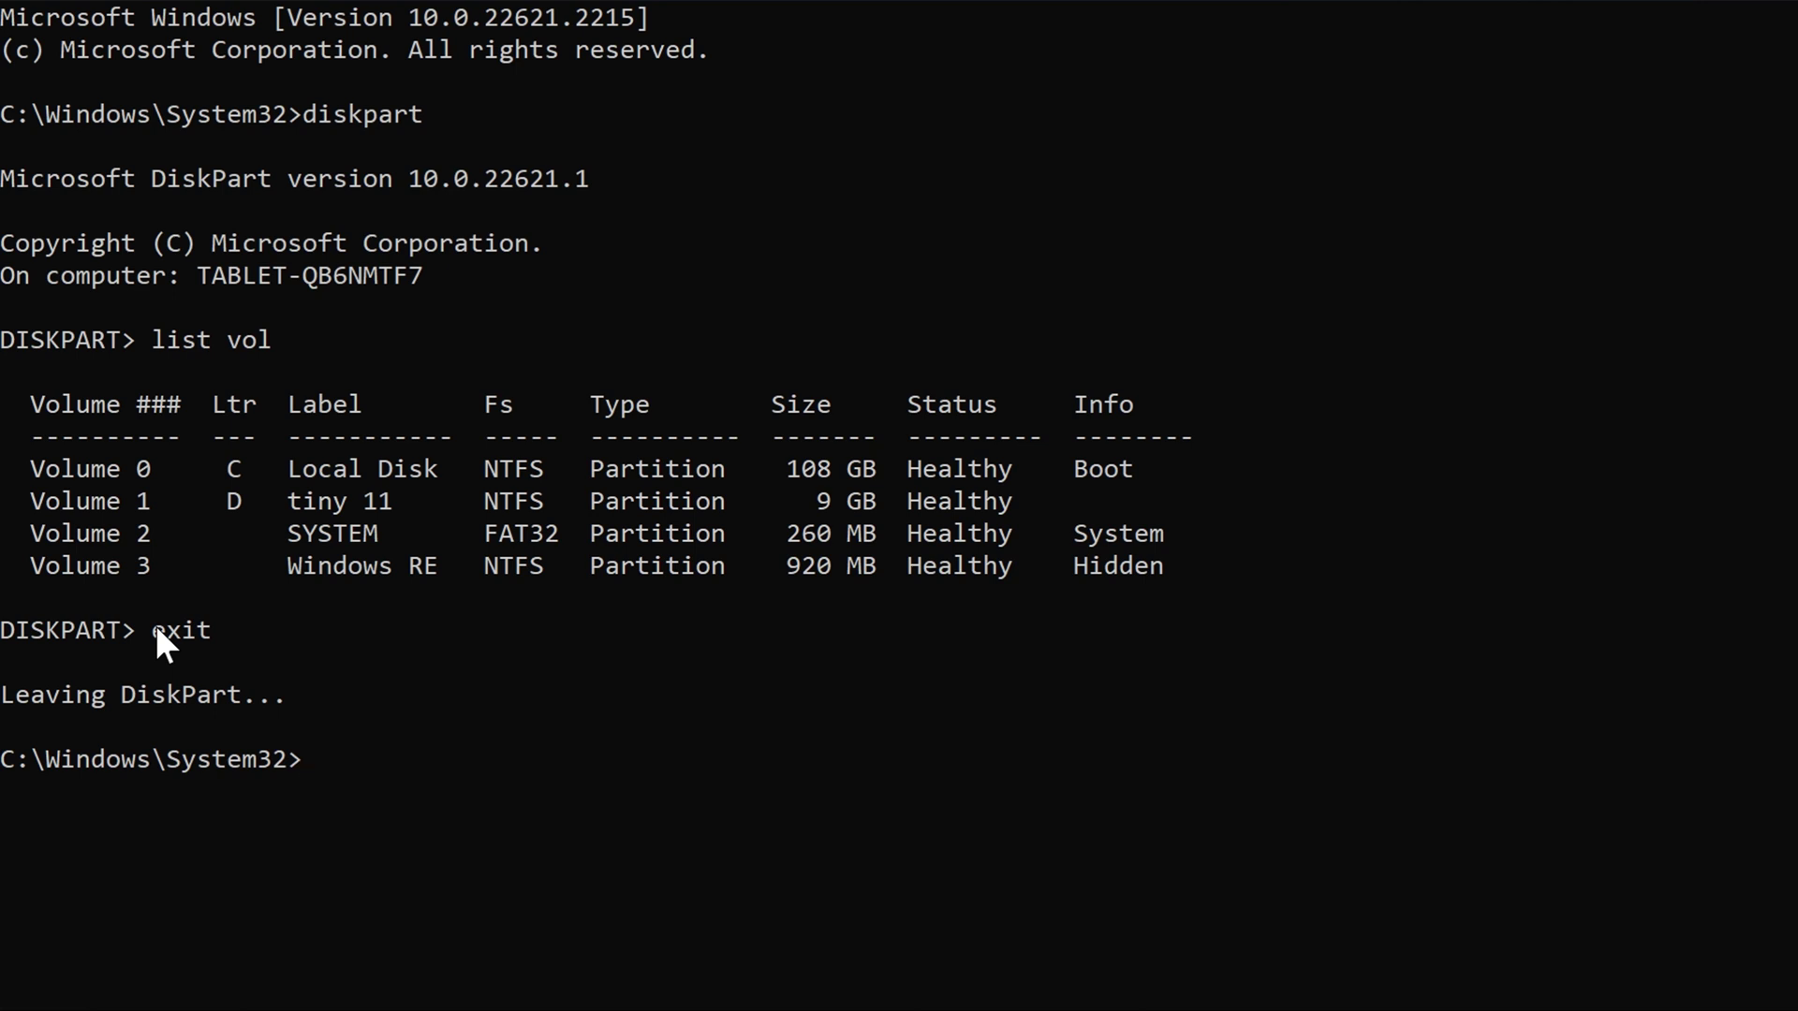
pyautogui.write('setup.exe')
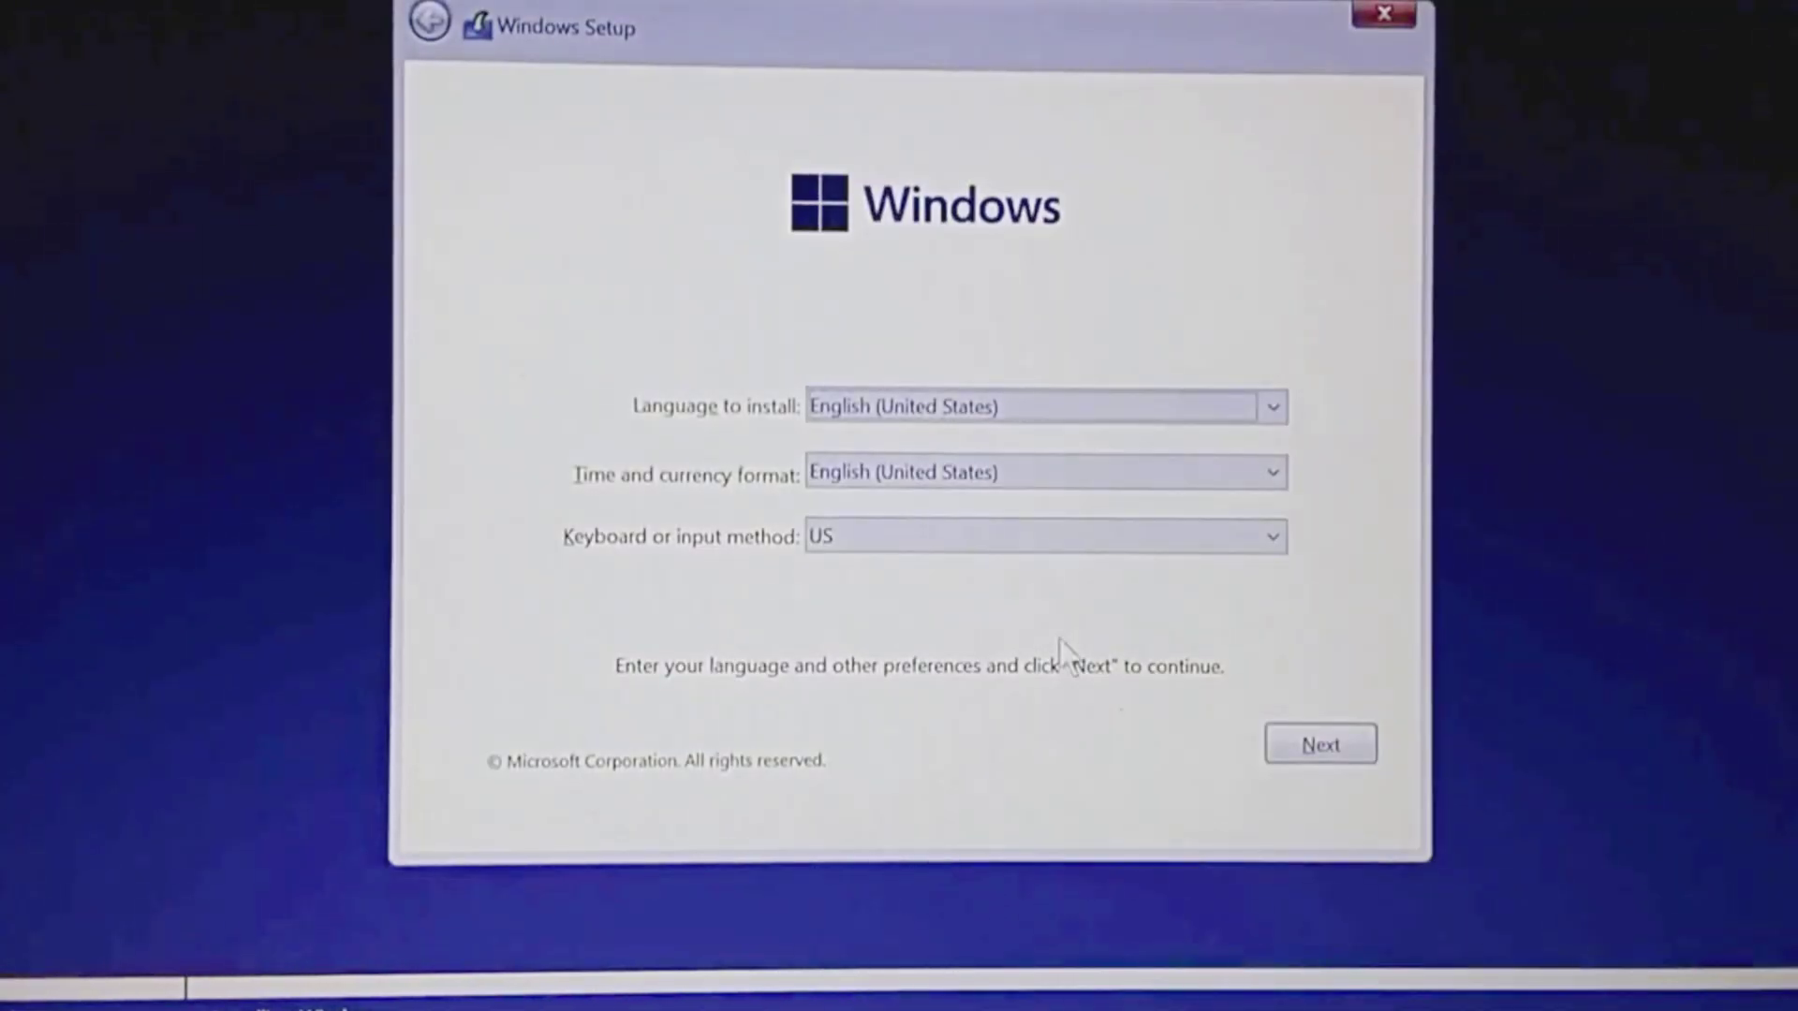
# Get past the language page and accept the Microsoft license terms
pyautogui.click(1286, 747)
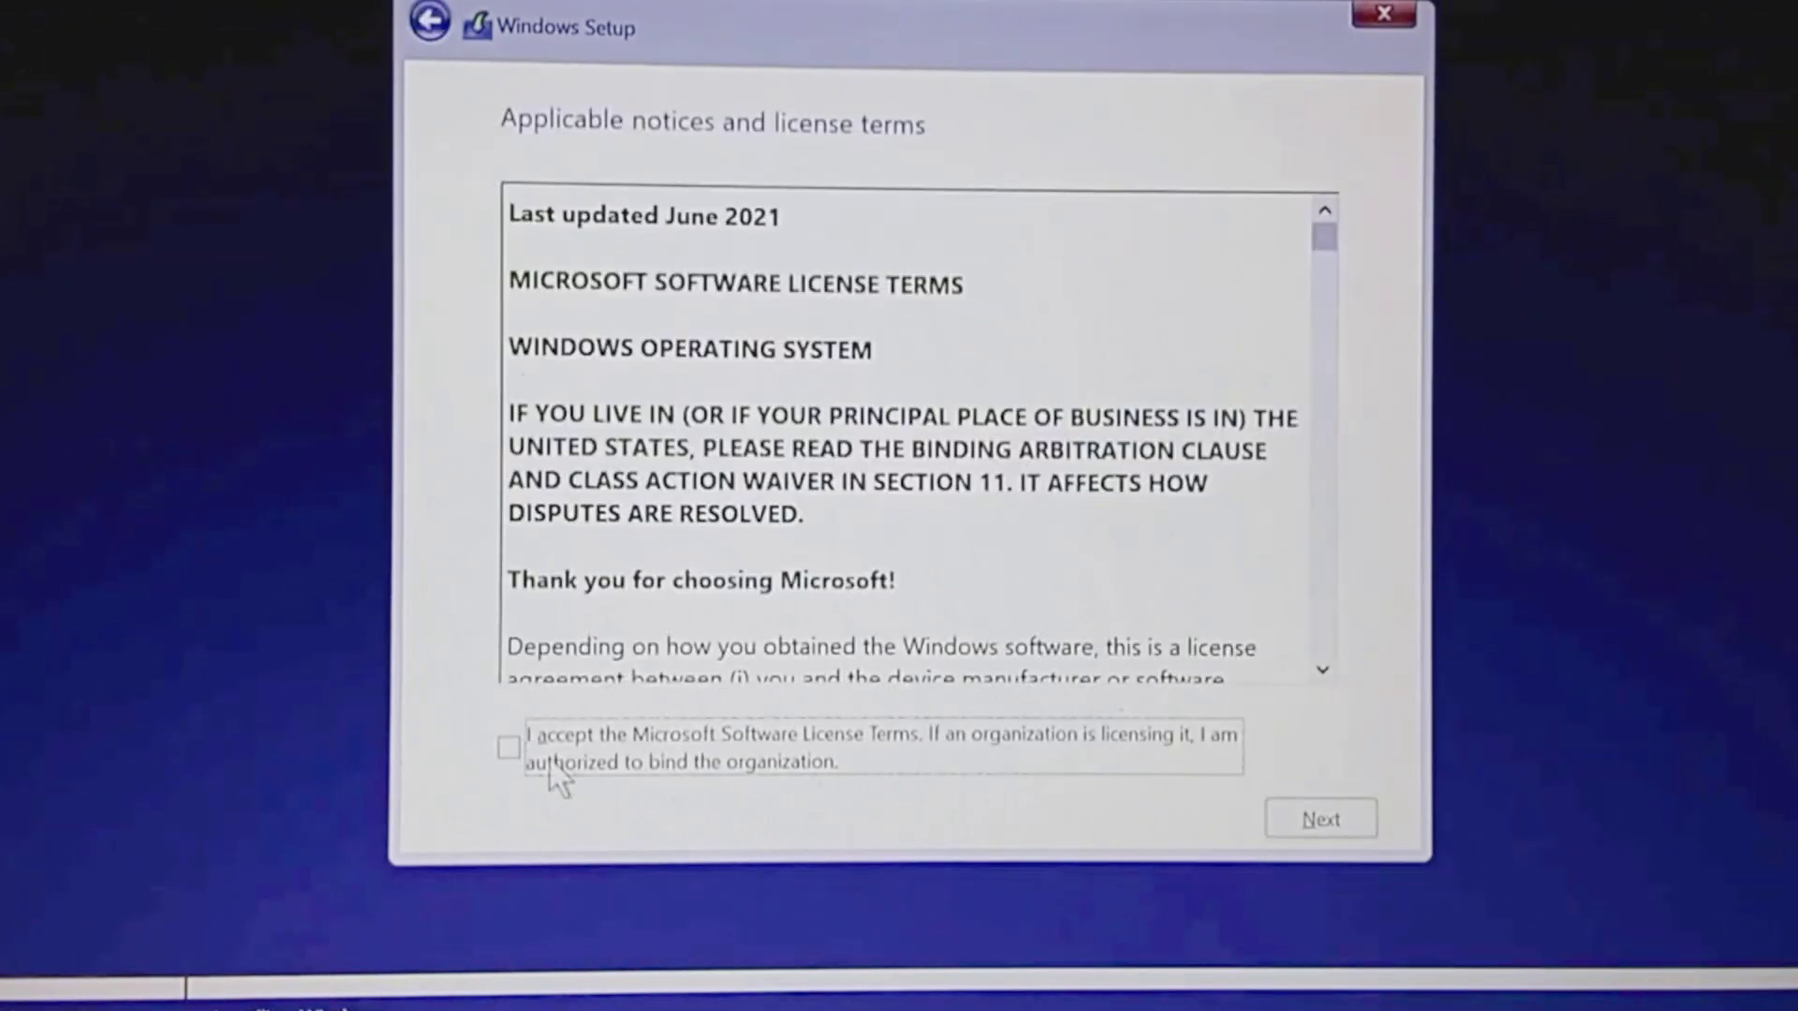
pyautogui.click(509, 747)
pyautogui.click(1315, 824)
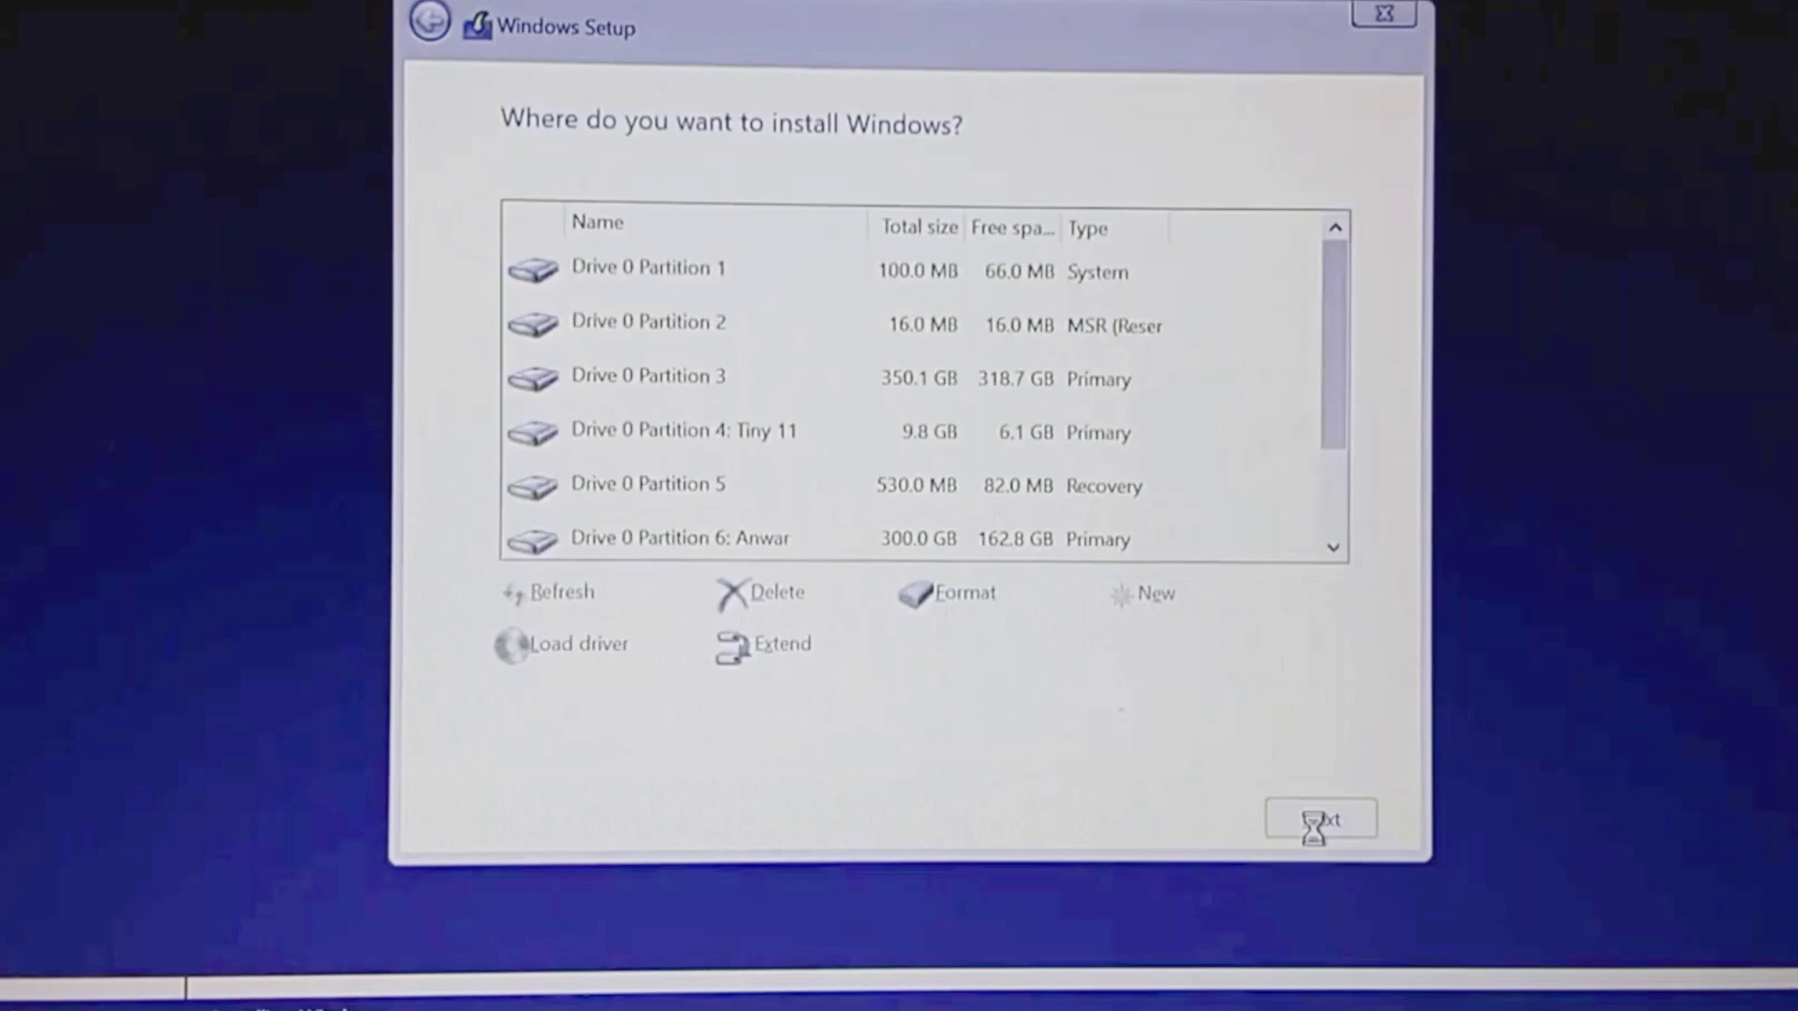
# Delete the 100 MB System and 16 MB MSR partitions
pyautogui.click(831, 276)
pyautogui.click(766, 592)
pyautogui.click(1079, 646)
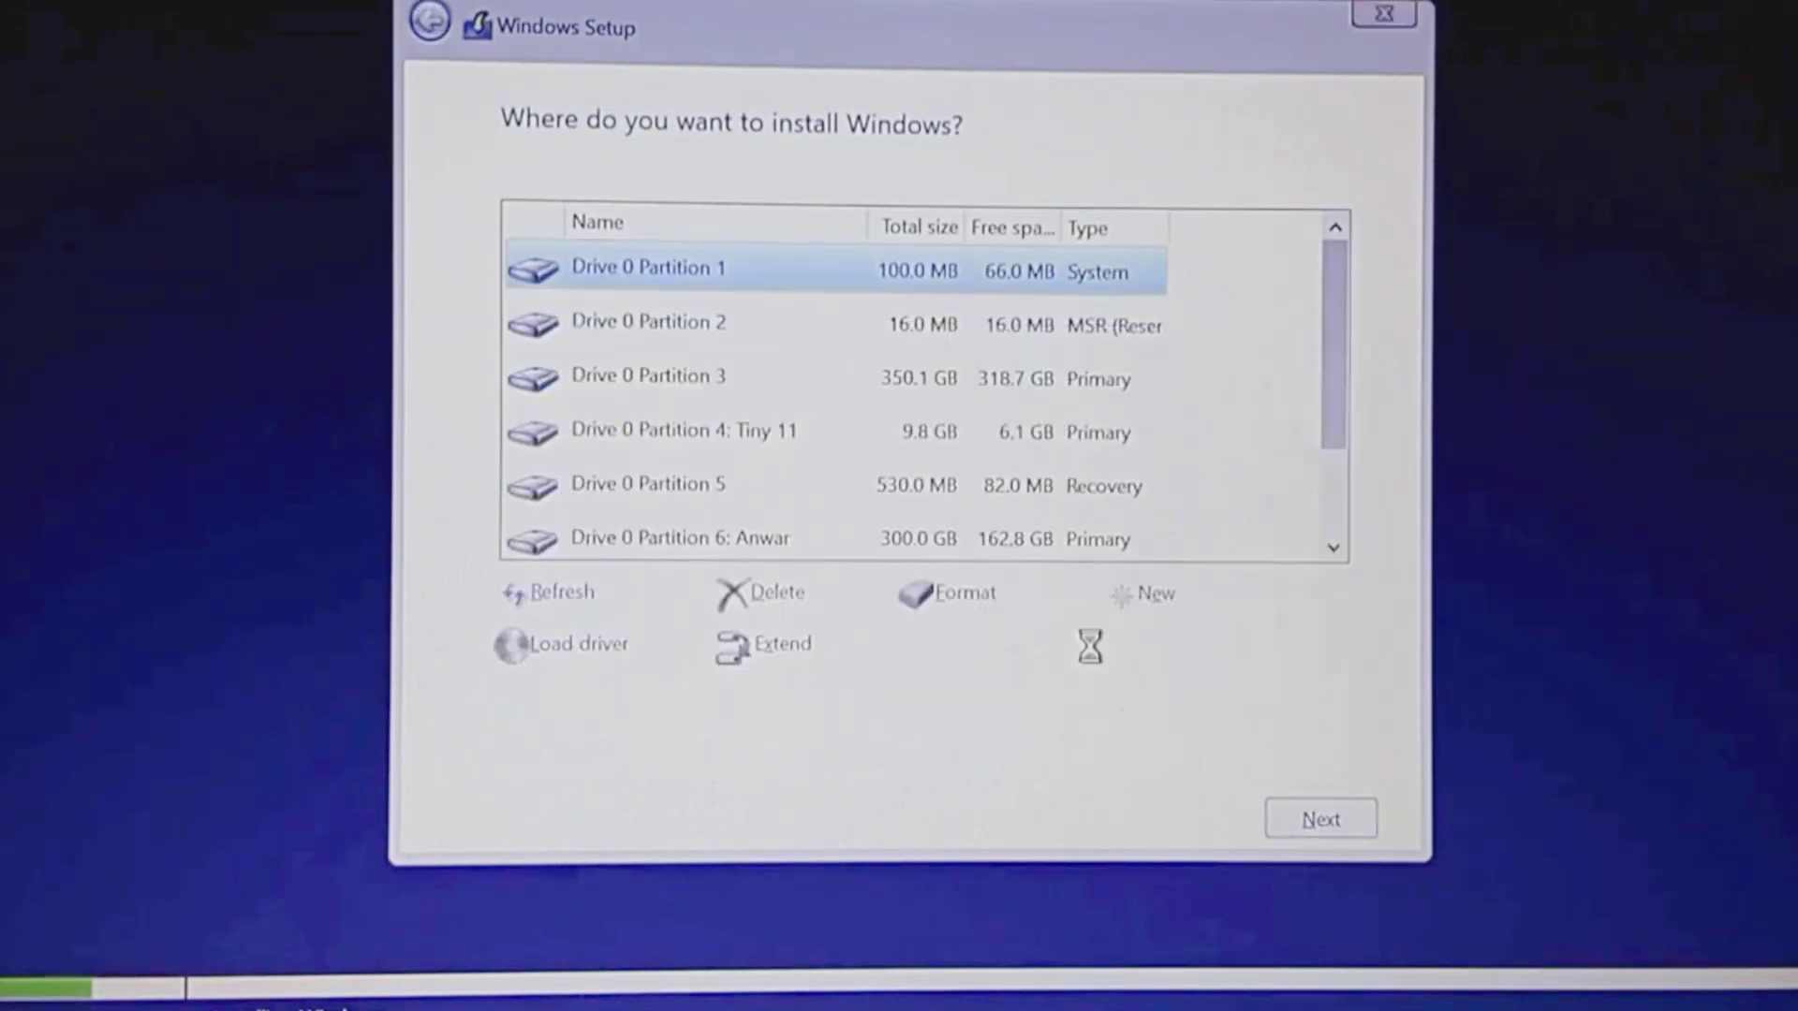
pyautogui.click(758, 593)
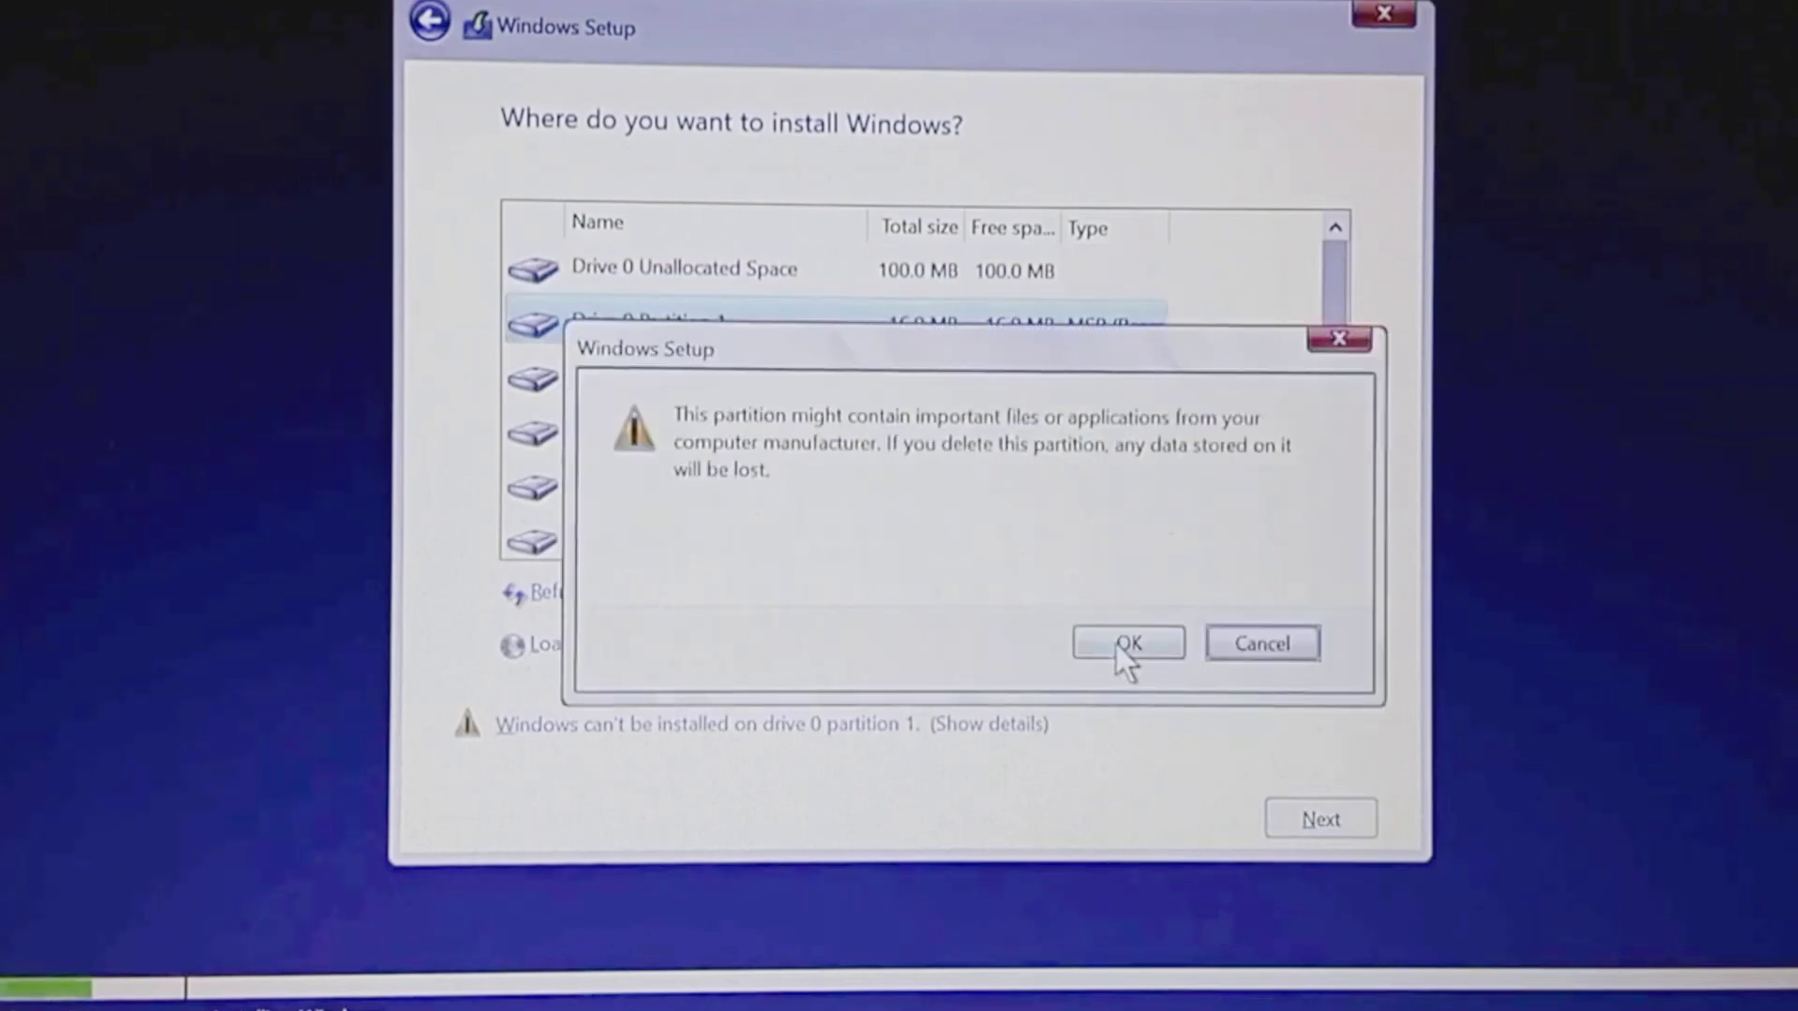
pyautogui.click(1119, 644)
# Delete the 350.1 GB primary and 530 MB Recovery partitions, then select the 350.2 GB unallocated space
pyautogui.click(798, 324)
pyautogui.click(774, 592)
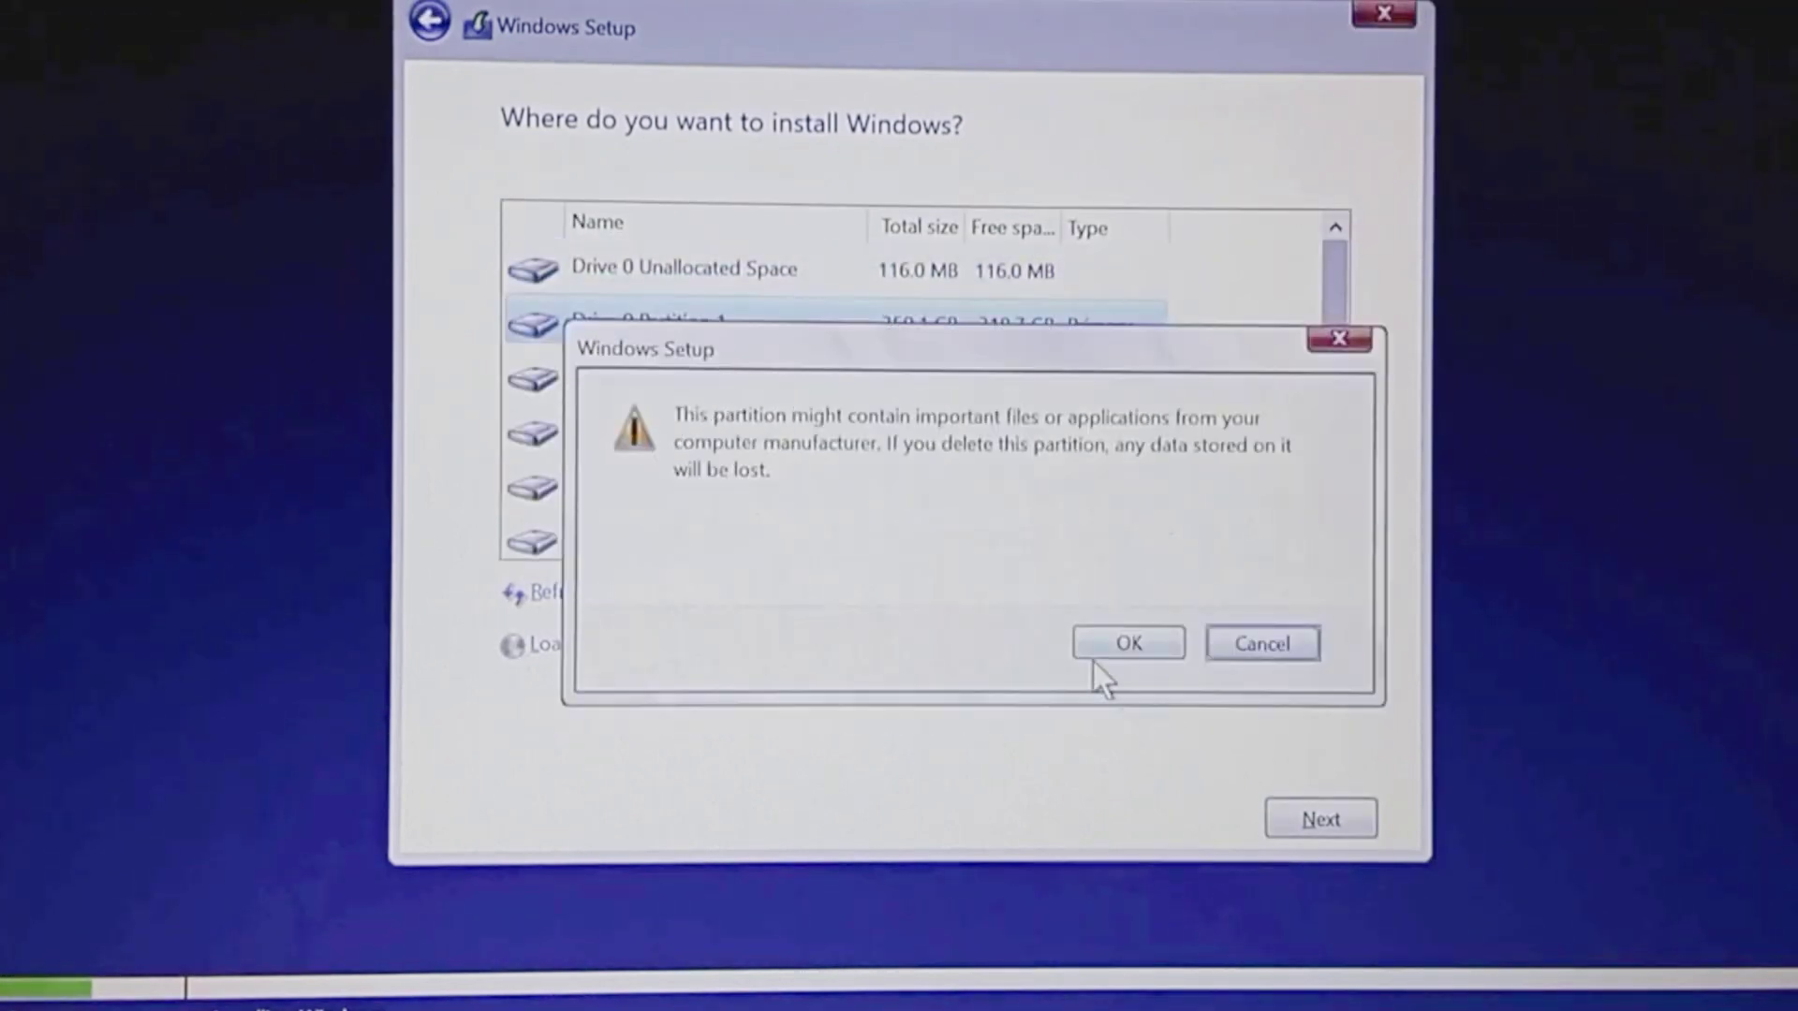
pyautogui.click(1114, 646)
pyautogui.click(834, 379)
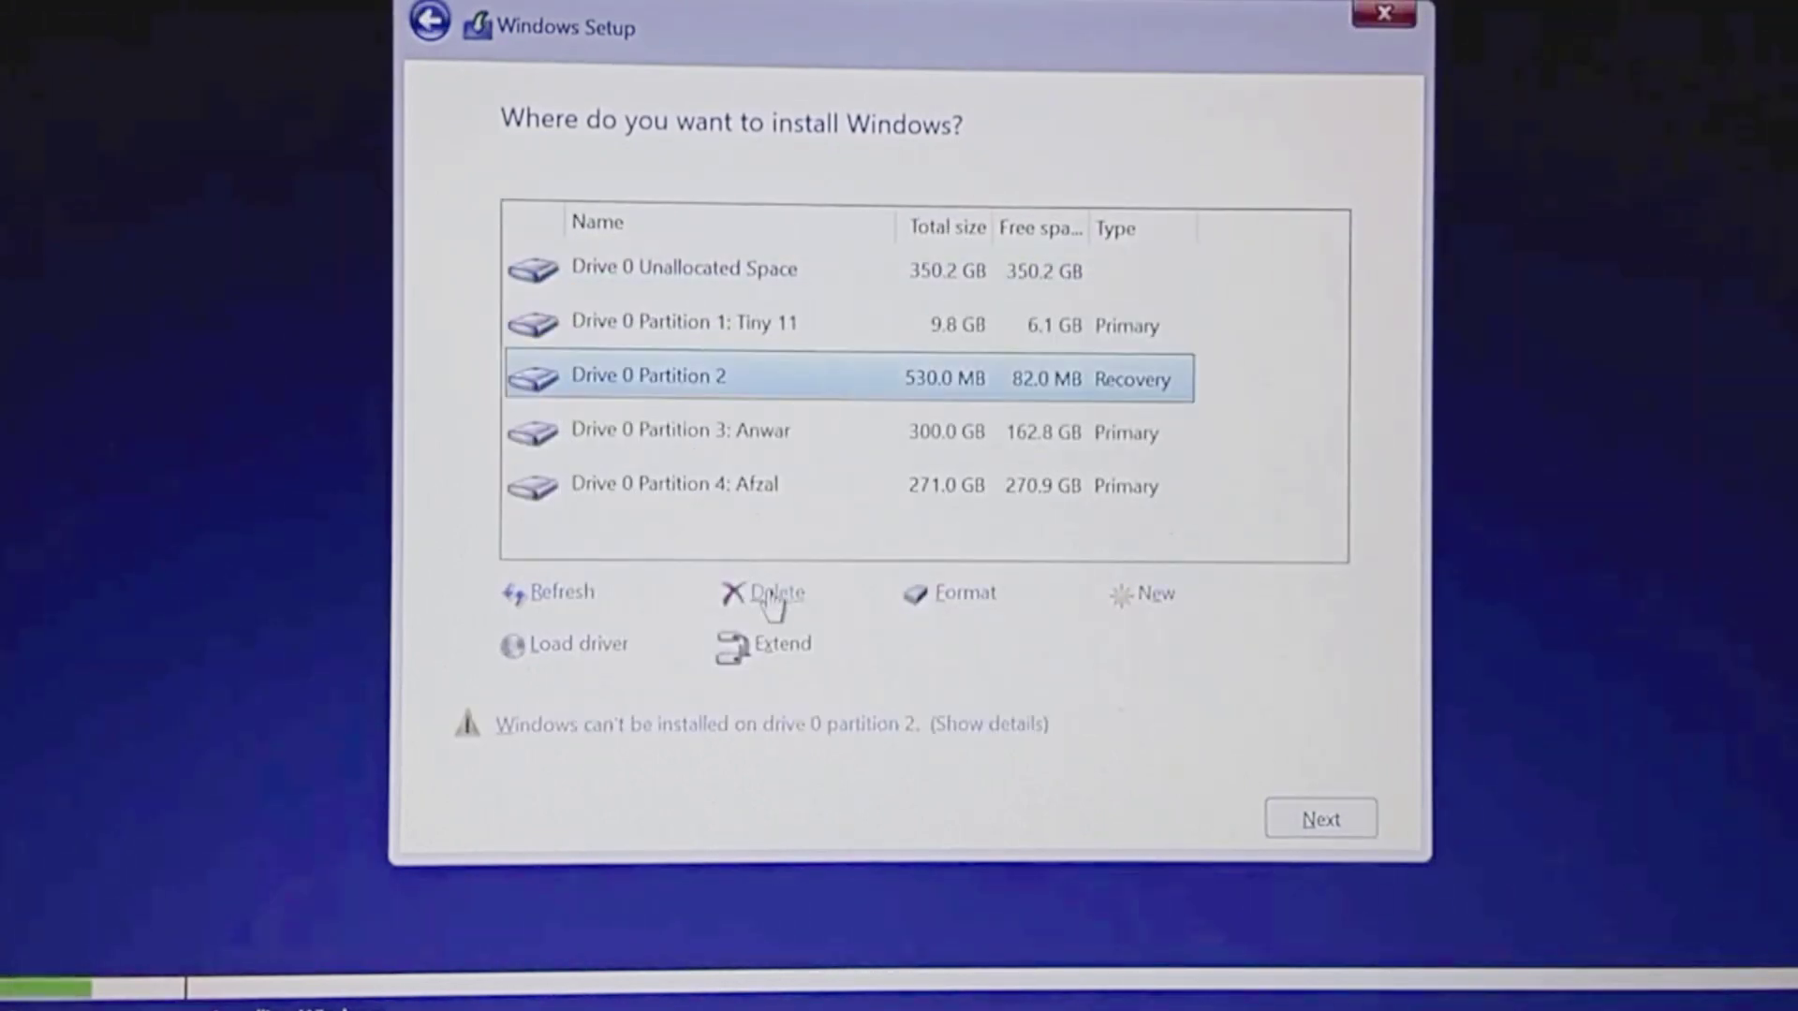
pyautogui.click(774, 595)
pyautogui.click(1110, 644)
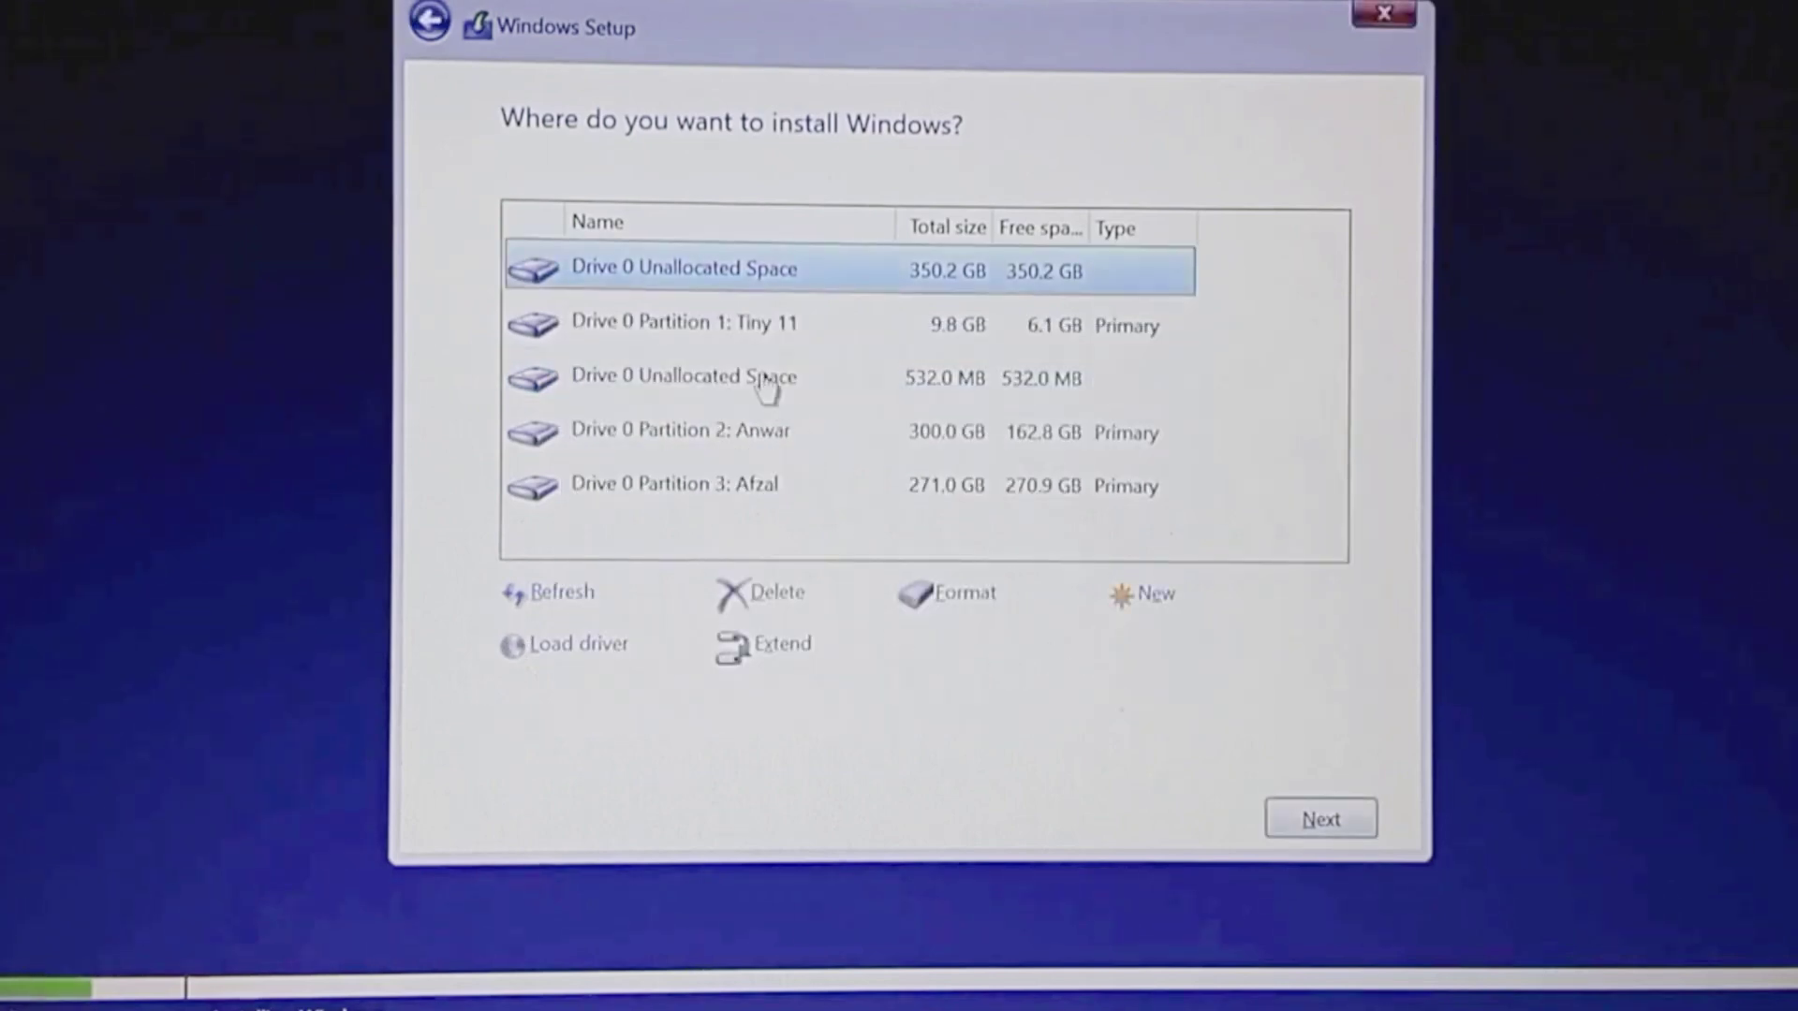
pyautogui.click(784, 330)
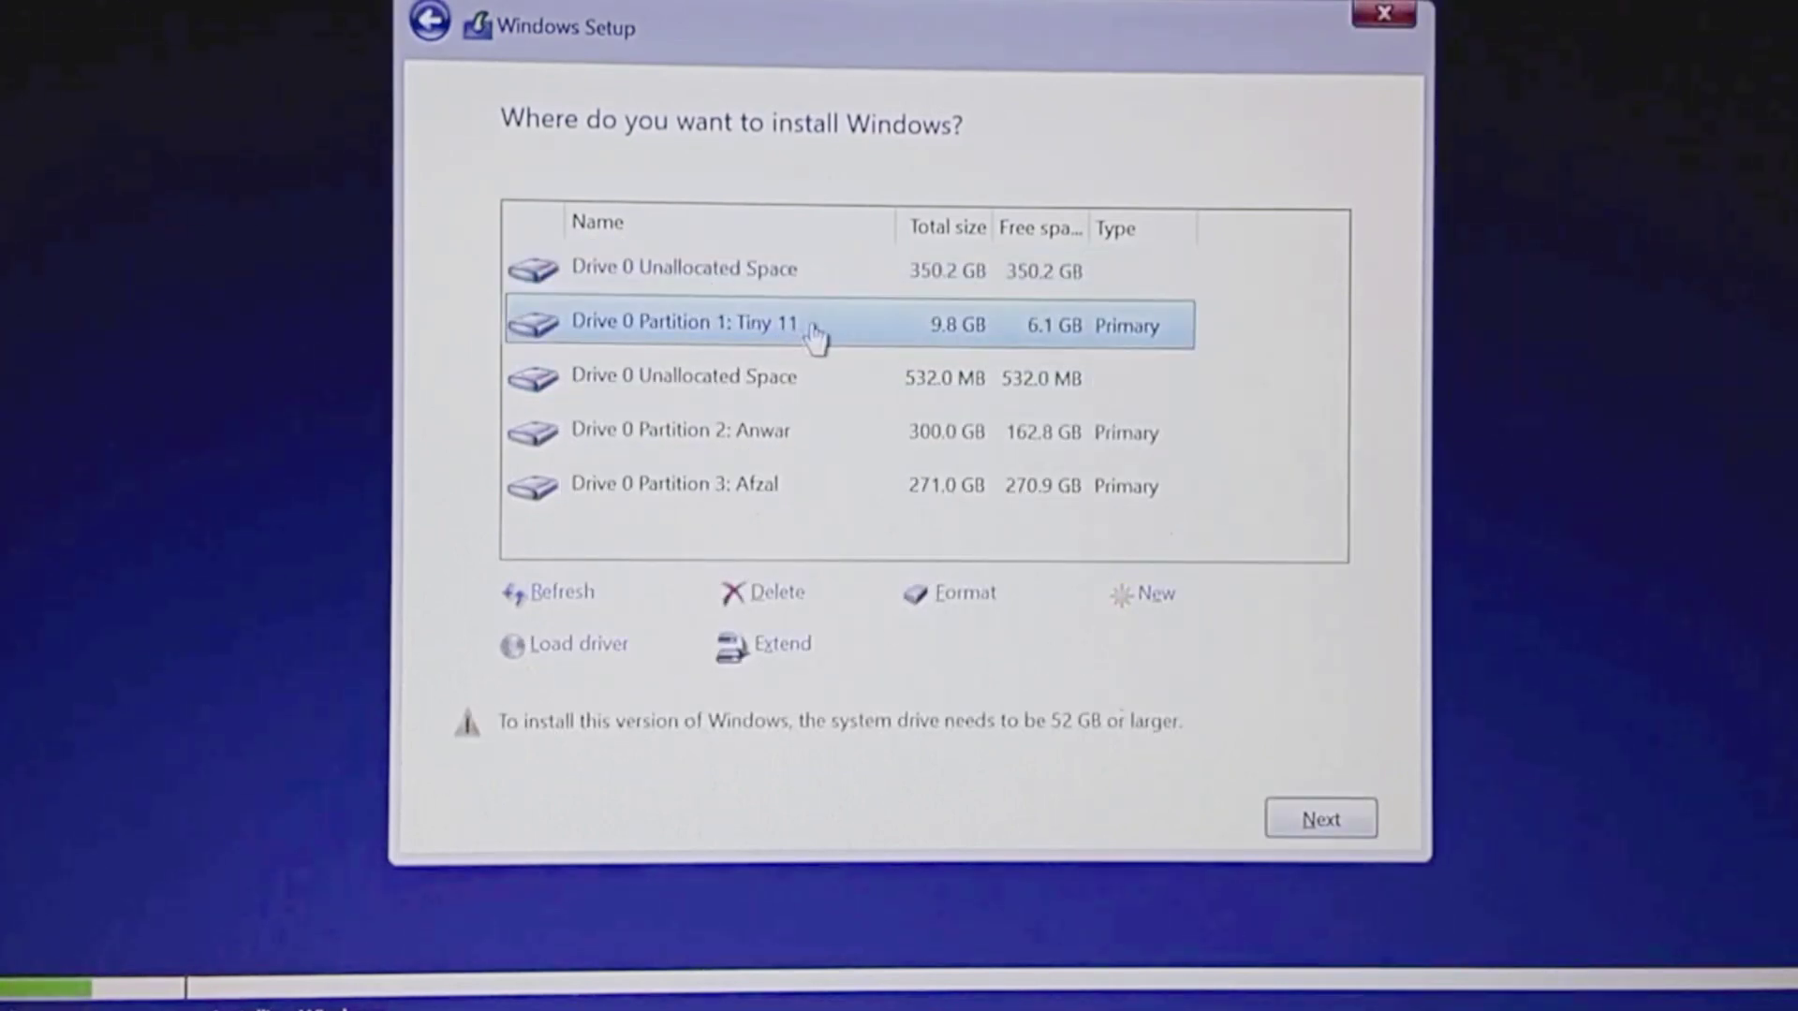
pyautogui.click(823, 276)
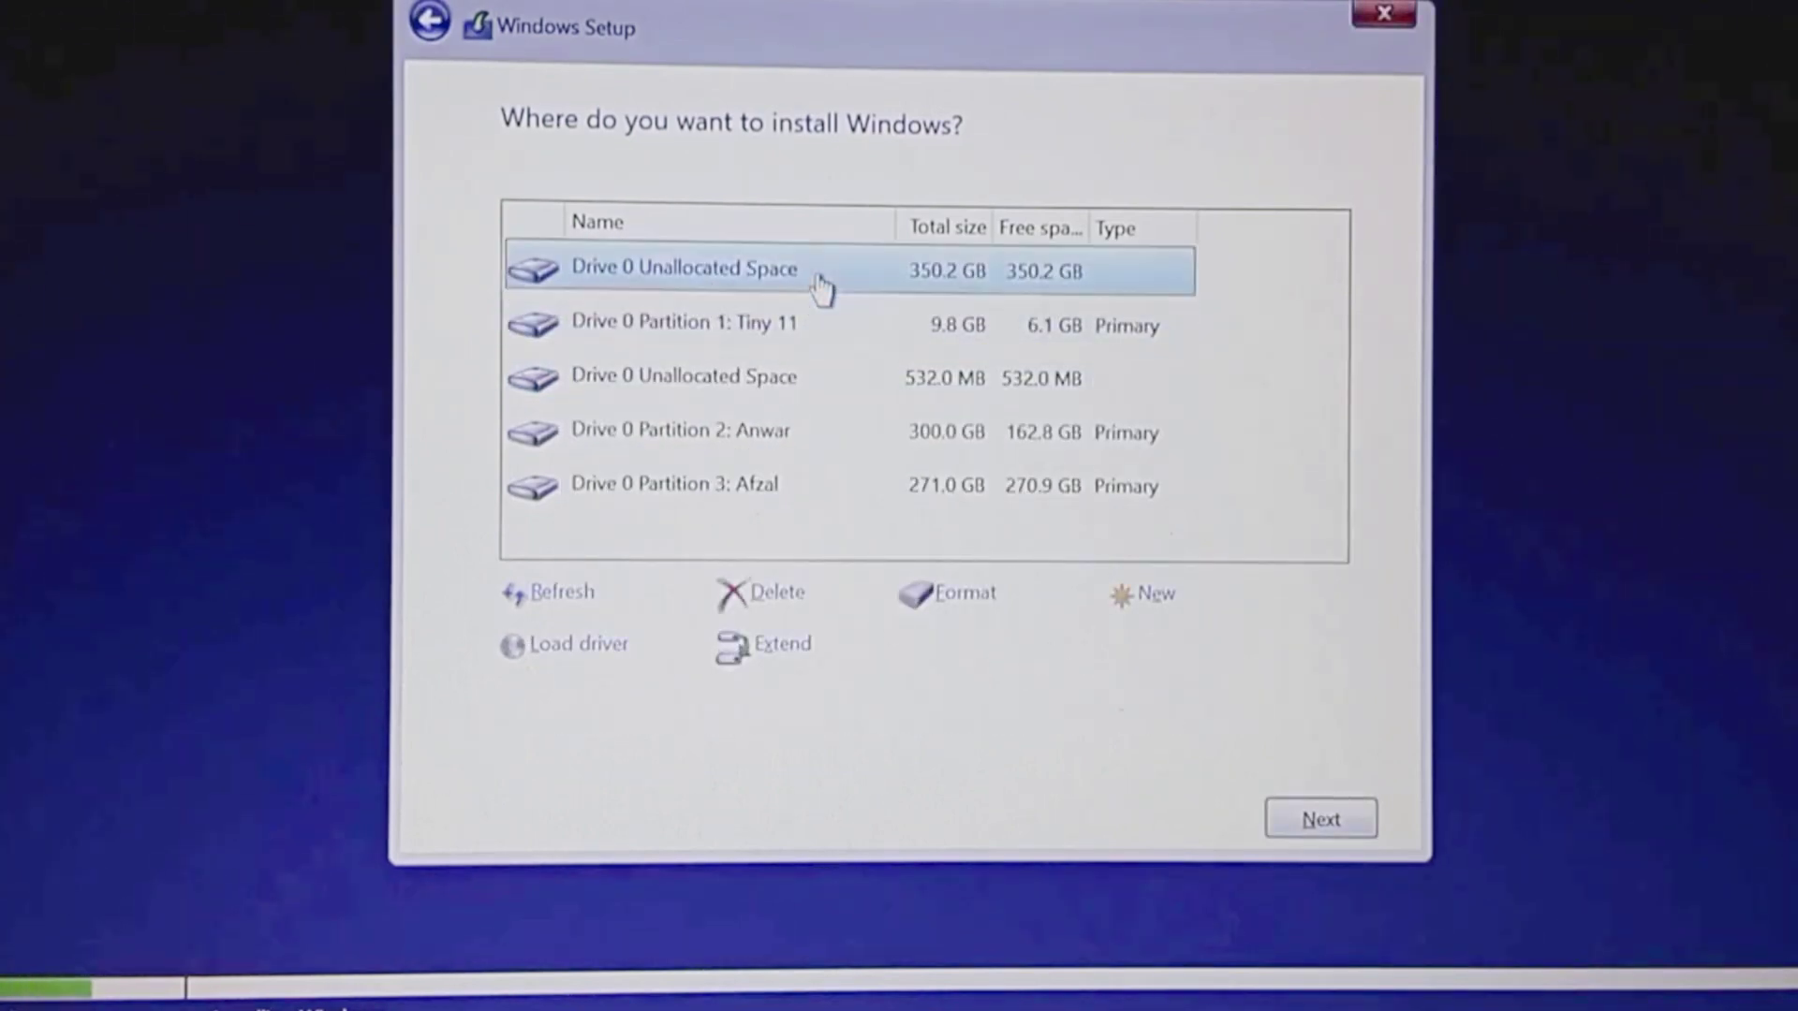
# Start installing Windows onto the 350.2 GB unallocated space on Drive 0
pyautogui.click(1287, 820)
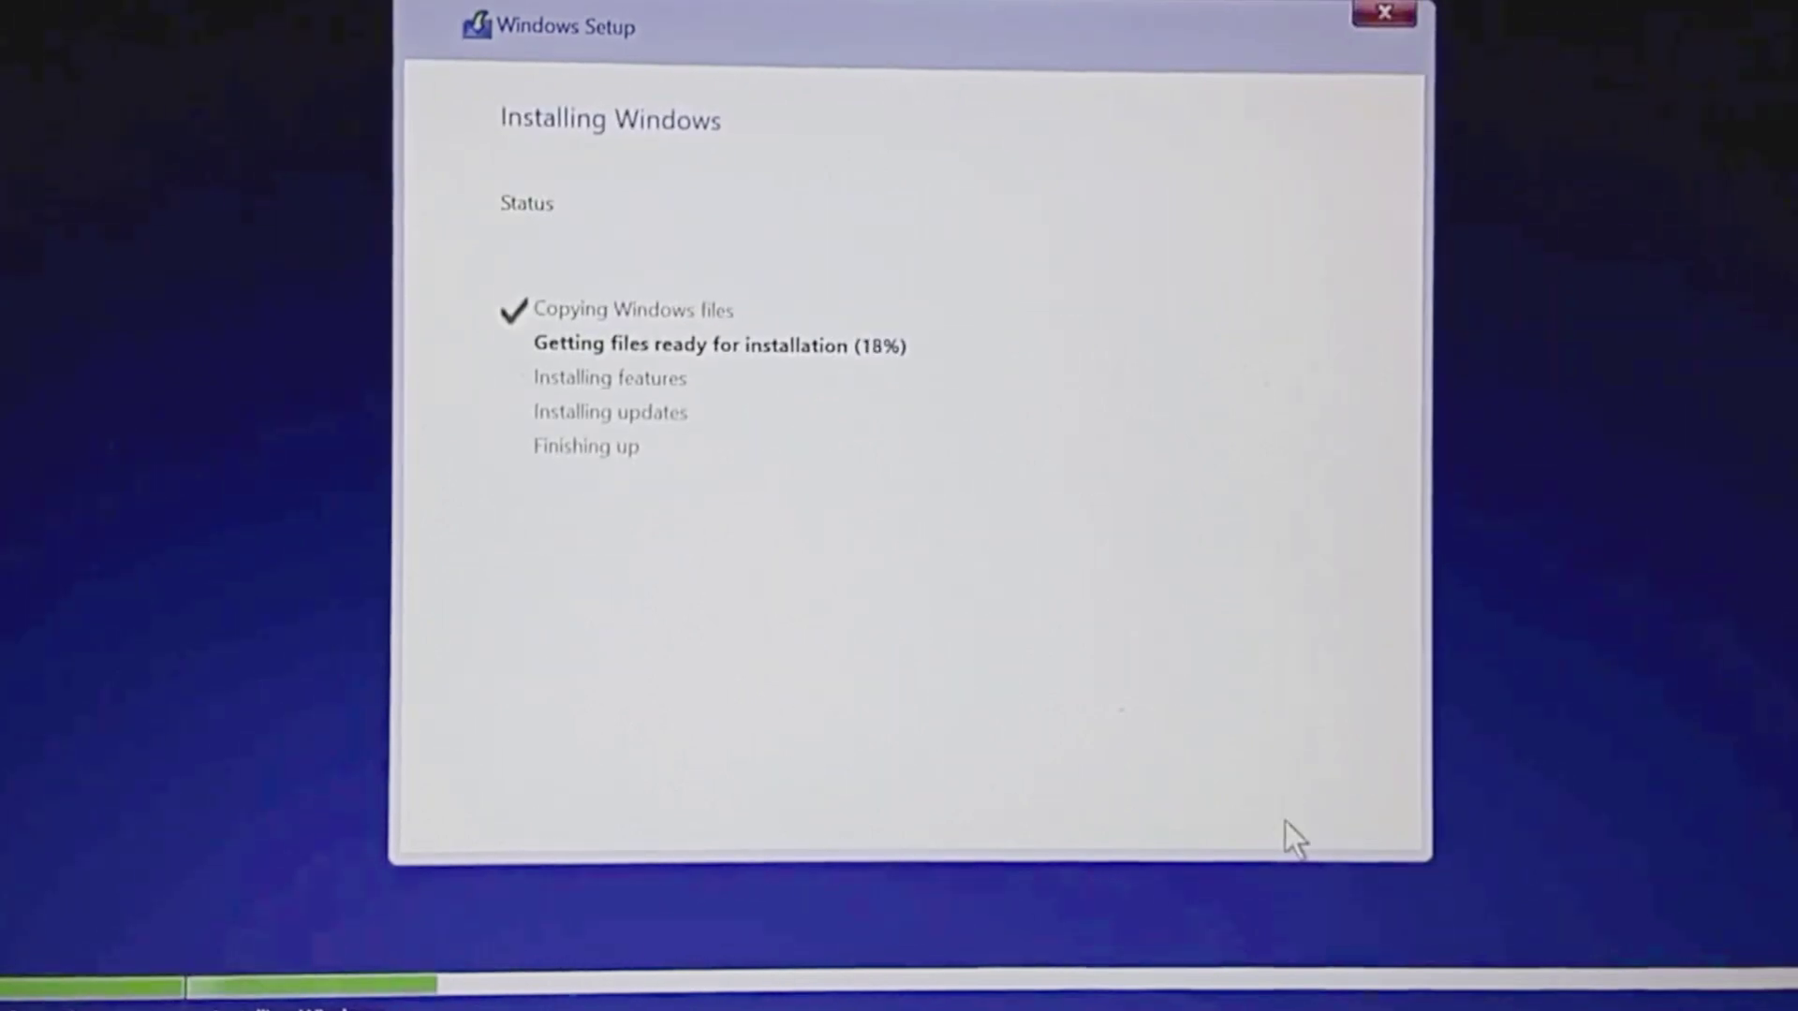